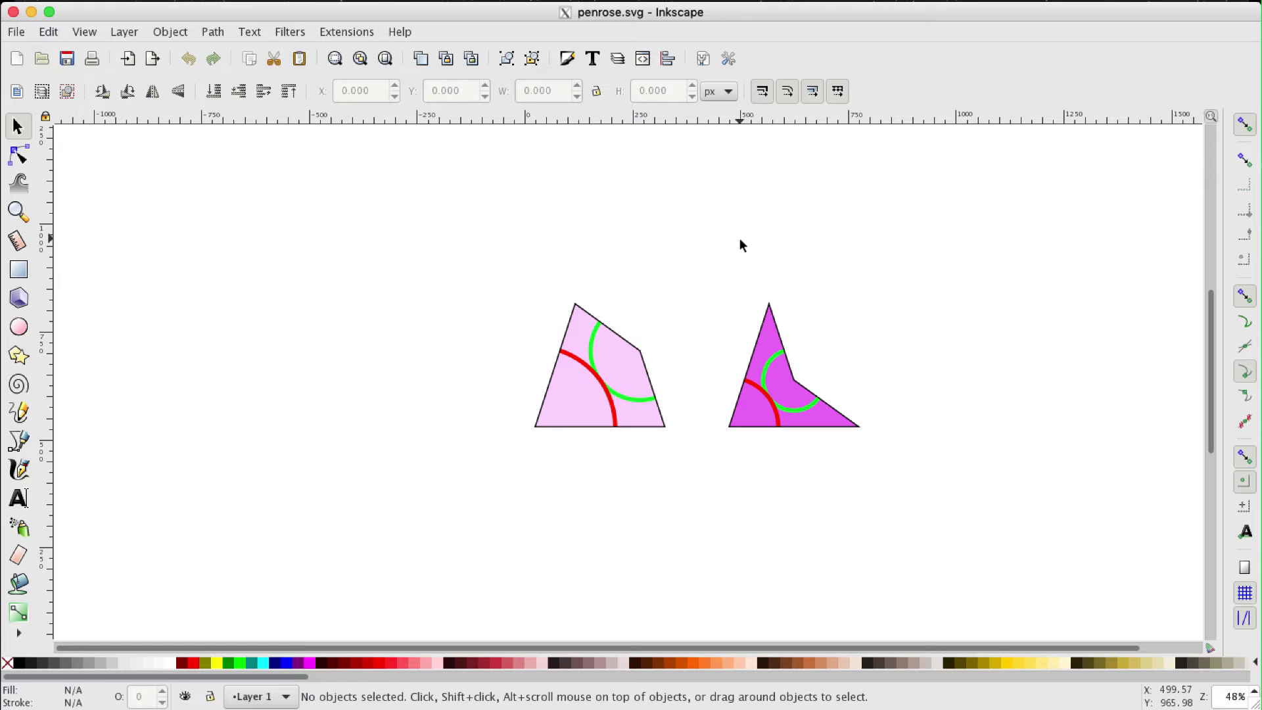
- Review Document Properties, then set rotation snapping to every 36 degrees in Preferences
click(704, 60)
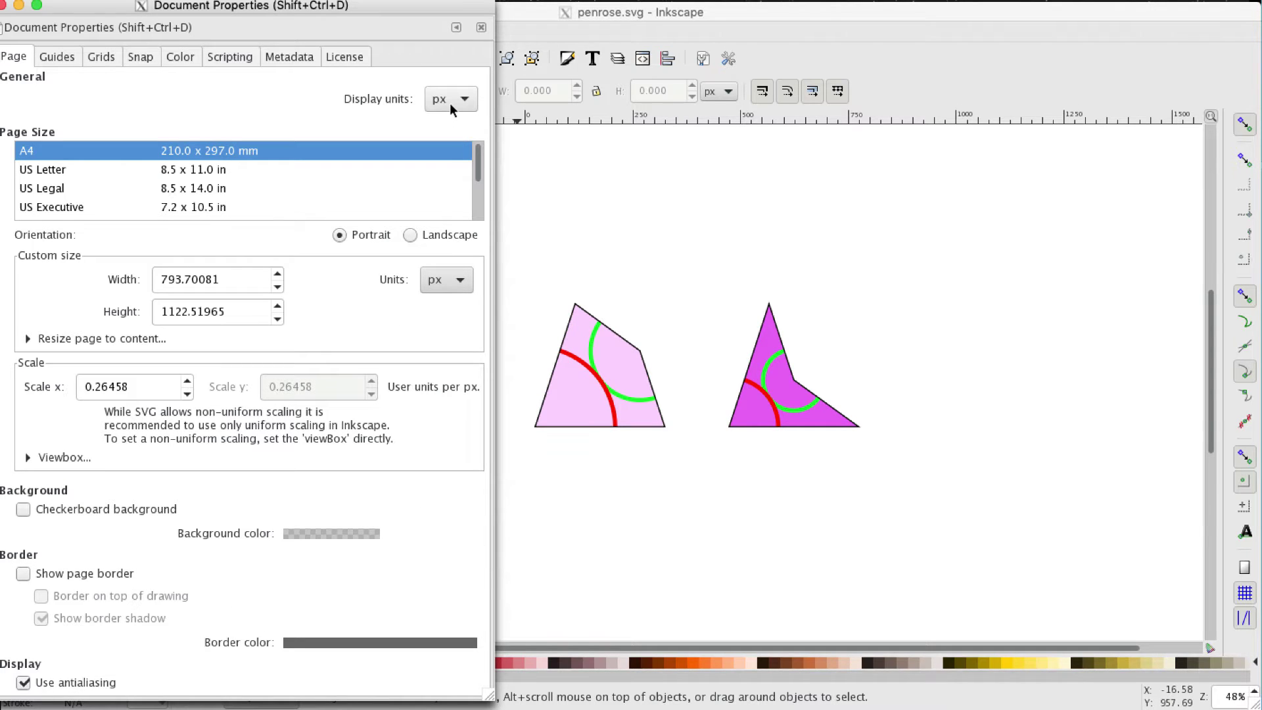
click(5, 7)
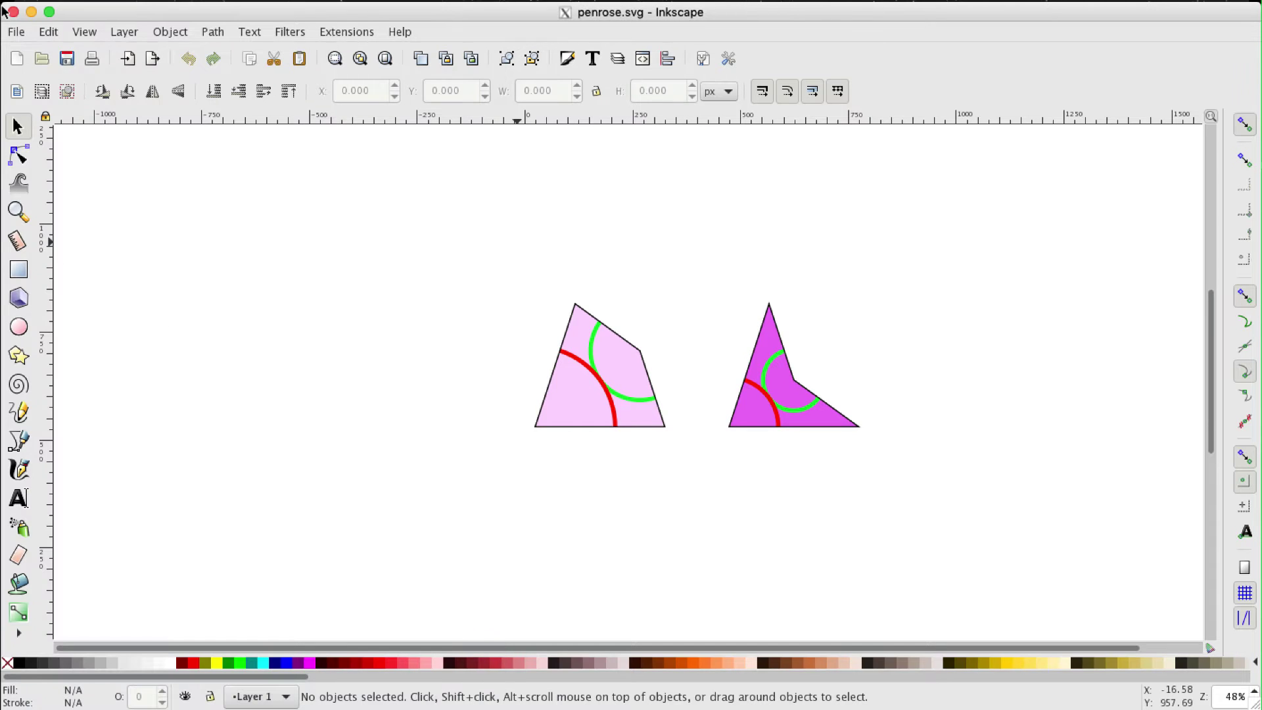
click(728, 60)
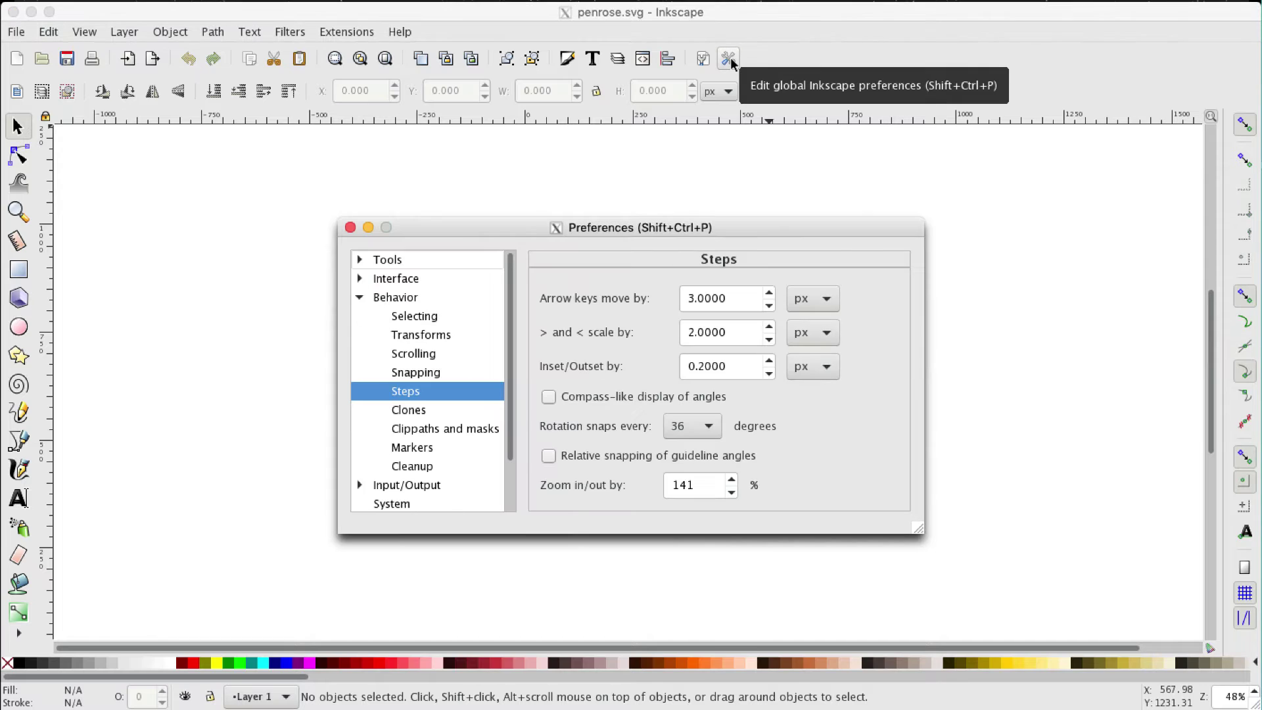
click(701, 428)
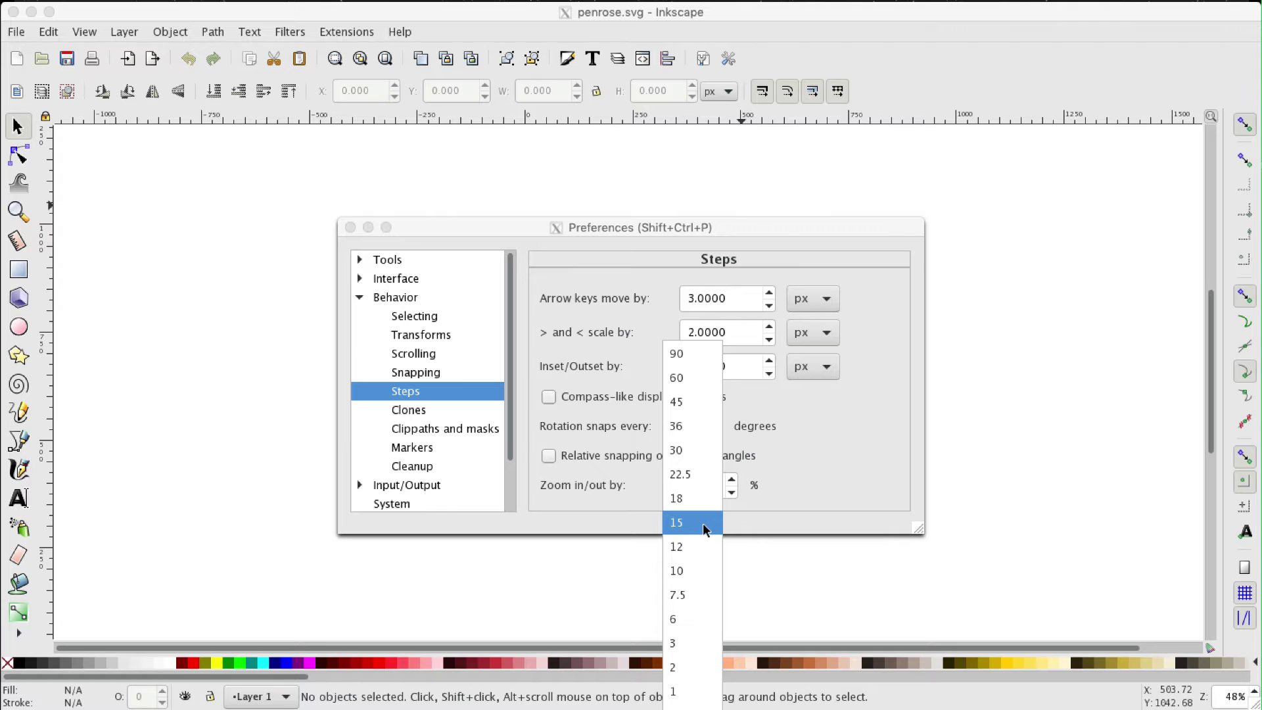
click(700, 426)
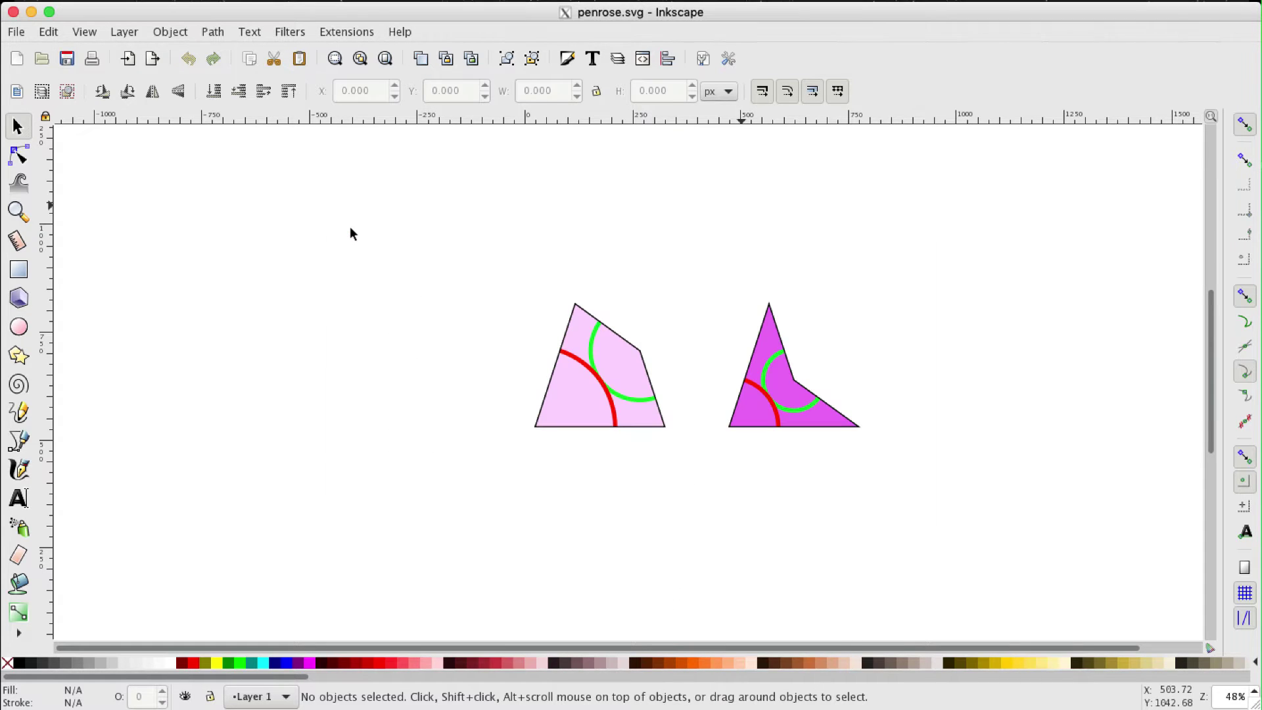
- Close Preferences and enable snapping with Snap cusp nodes and Snap other points turned on
click(349, 226)
click(1246, 125)
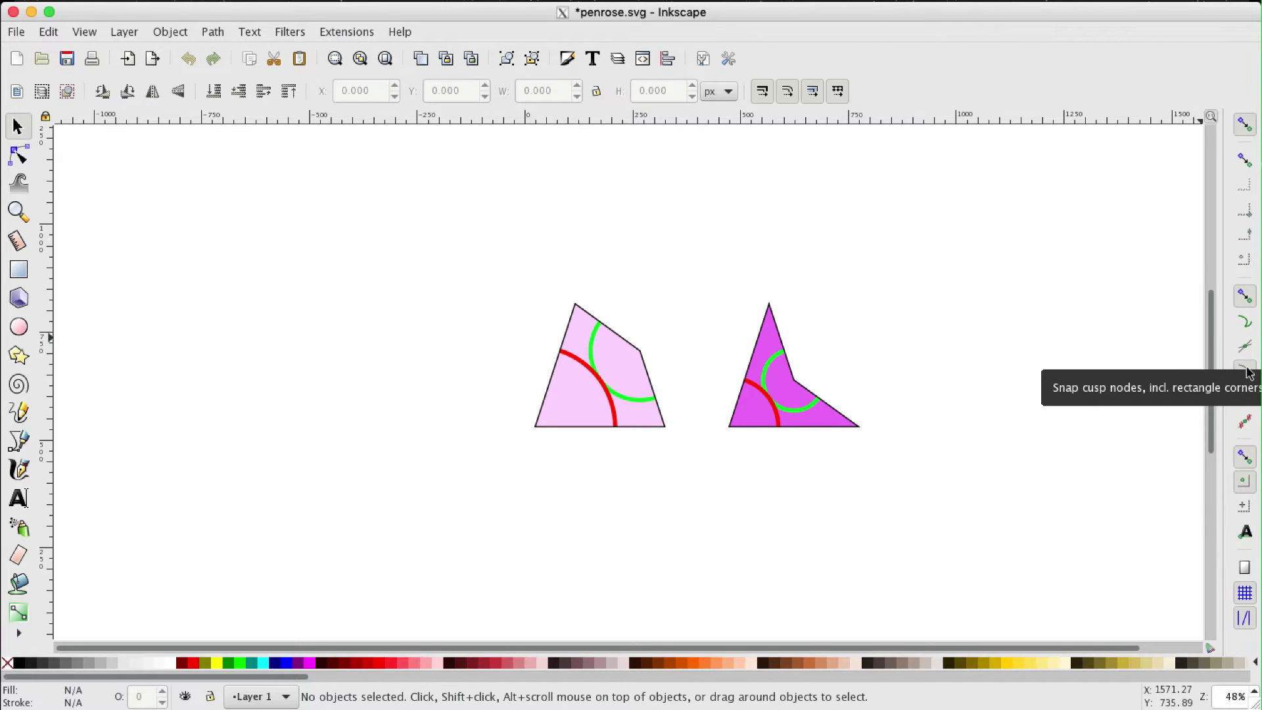
click(1246, 373)
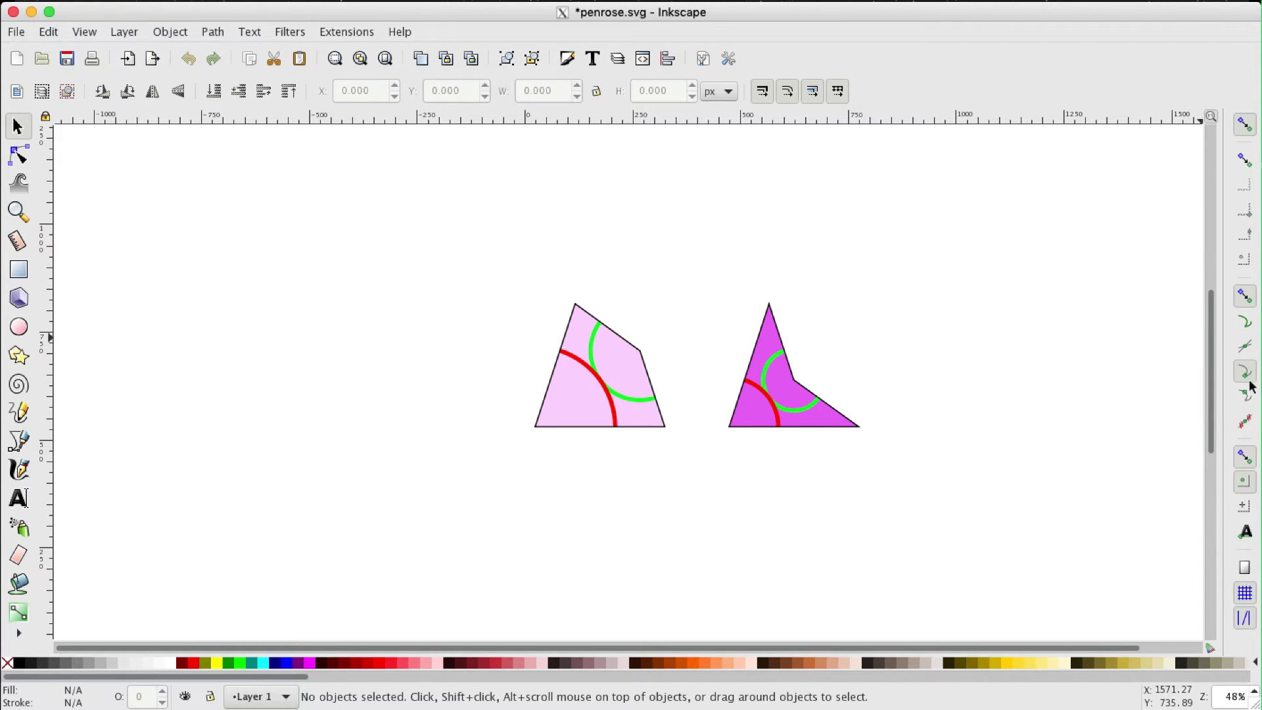
click(1246, 456)
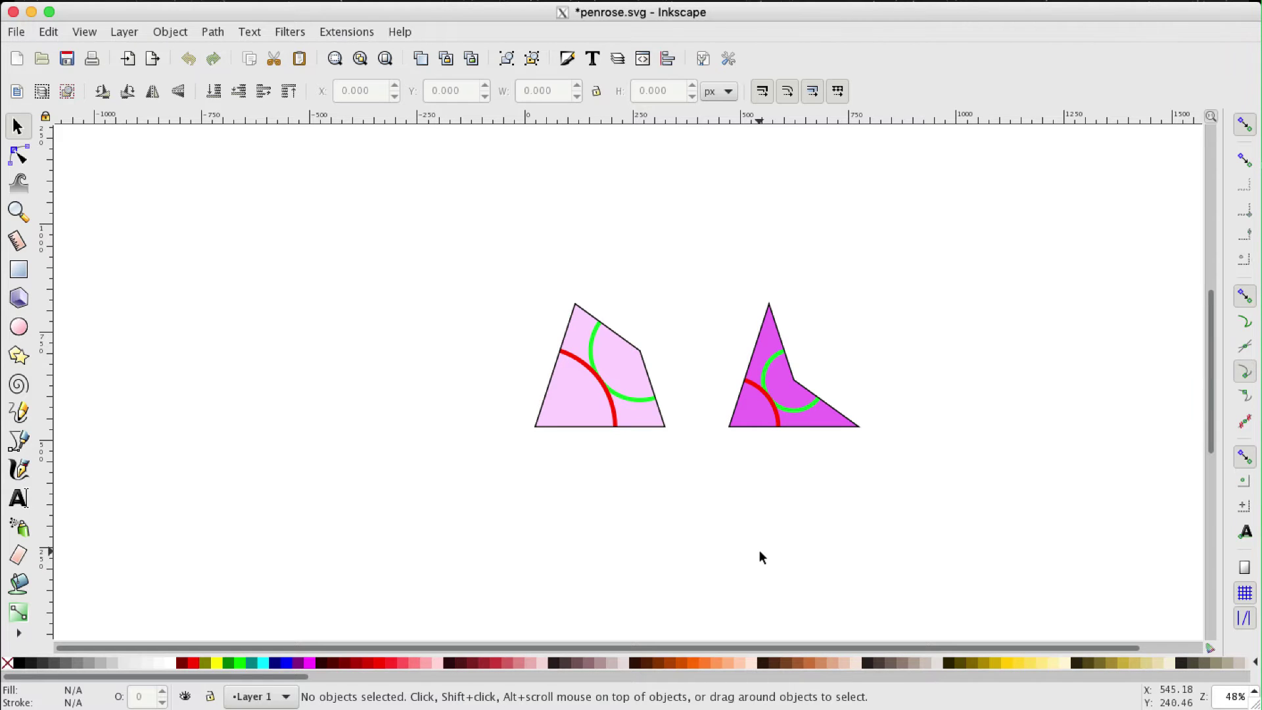
- Duplicate the pale kite tile via Edit > Duplicate and move the copy to the upper left
mouse_move(615, 369)
mouse_down()
mouse_move(530, 270)
mouse_move(716, 271)
mouse_move(616, 360)
mouse_up()
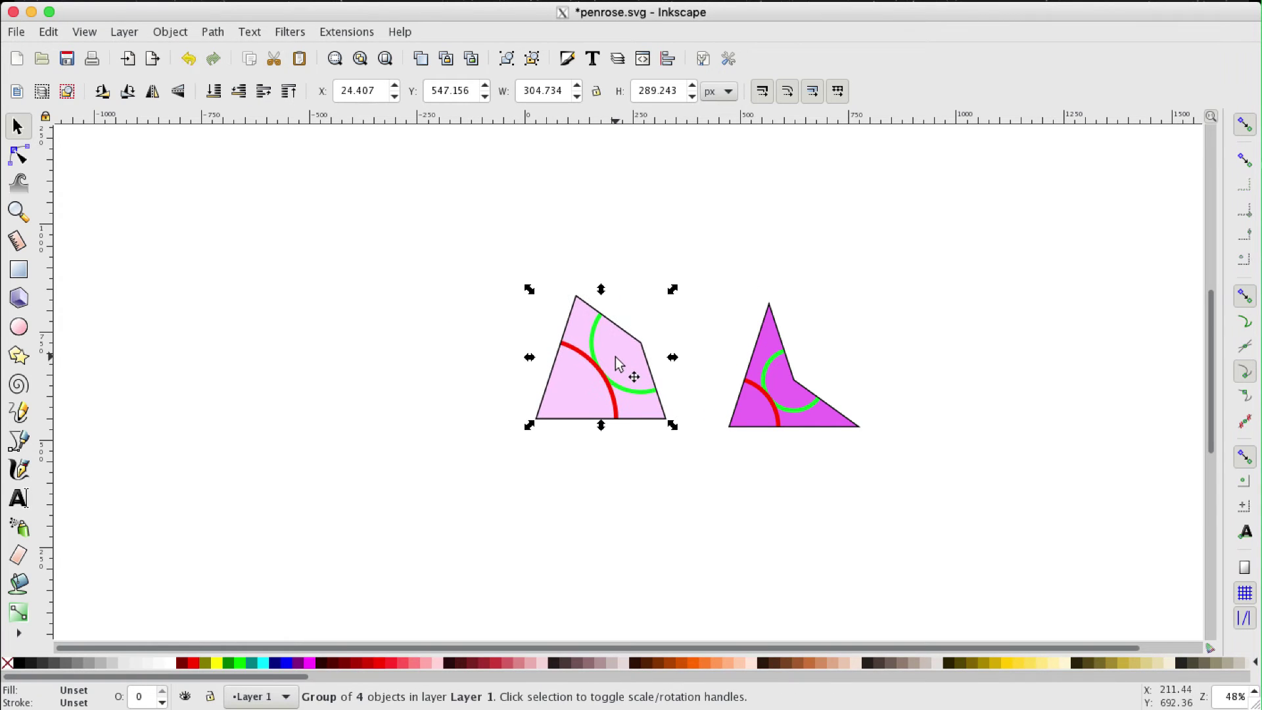
mouse_move(782, 371)
mouse_down()
mouse_move(958, 233)
mouse_move(774, 341)
mouse_move(790, 365)
mouse_up()
click(588, 386)
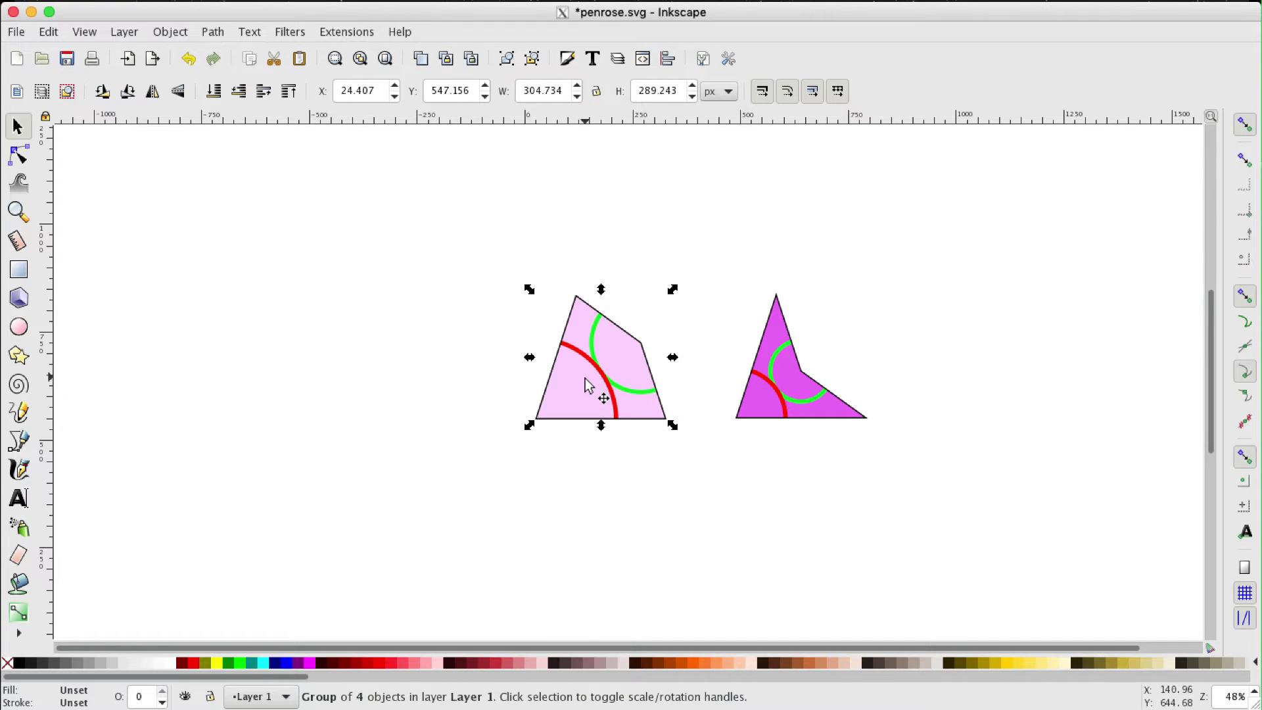
click(53, 31)
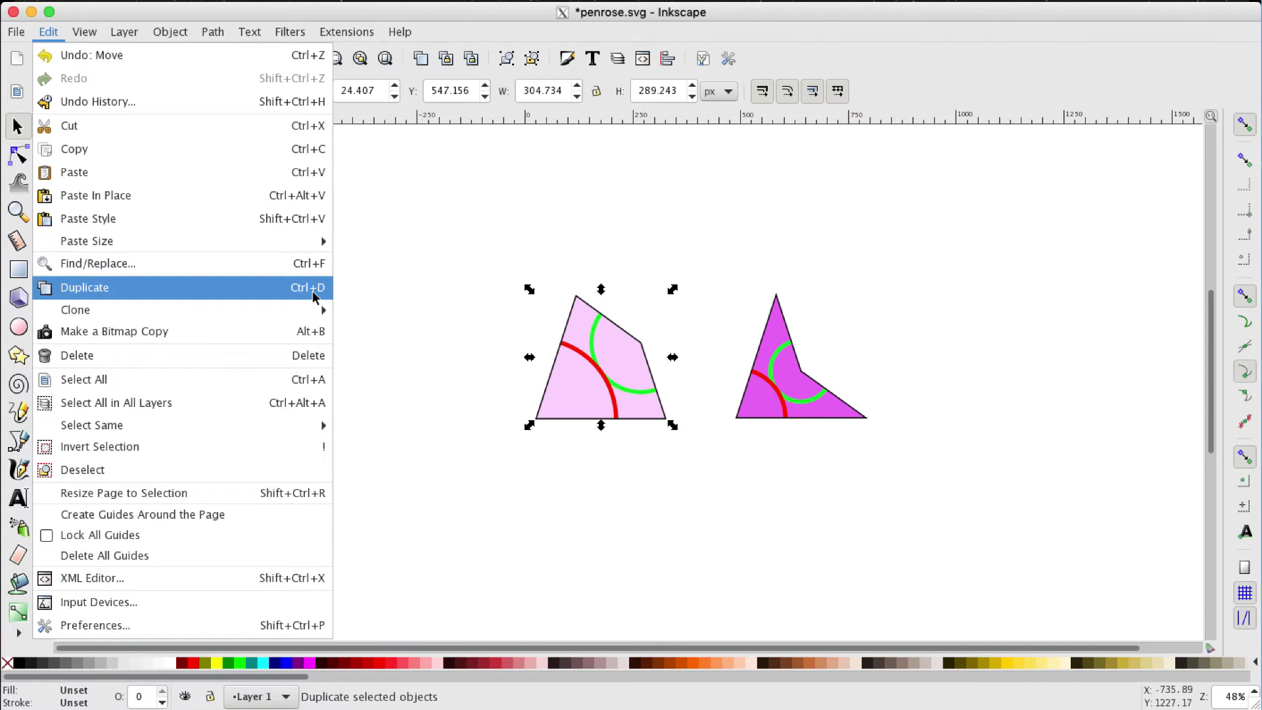
click(424, 324)
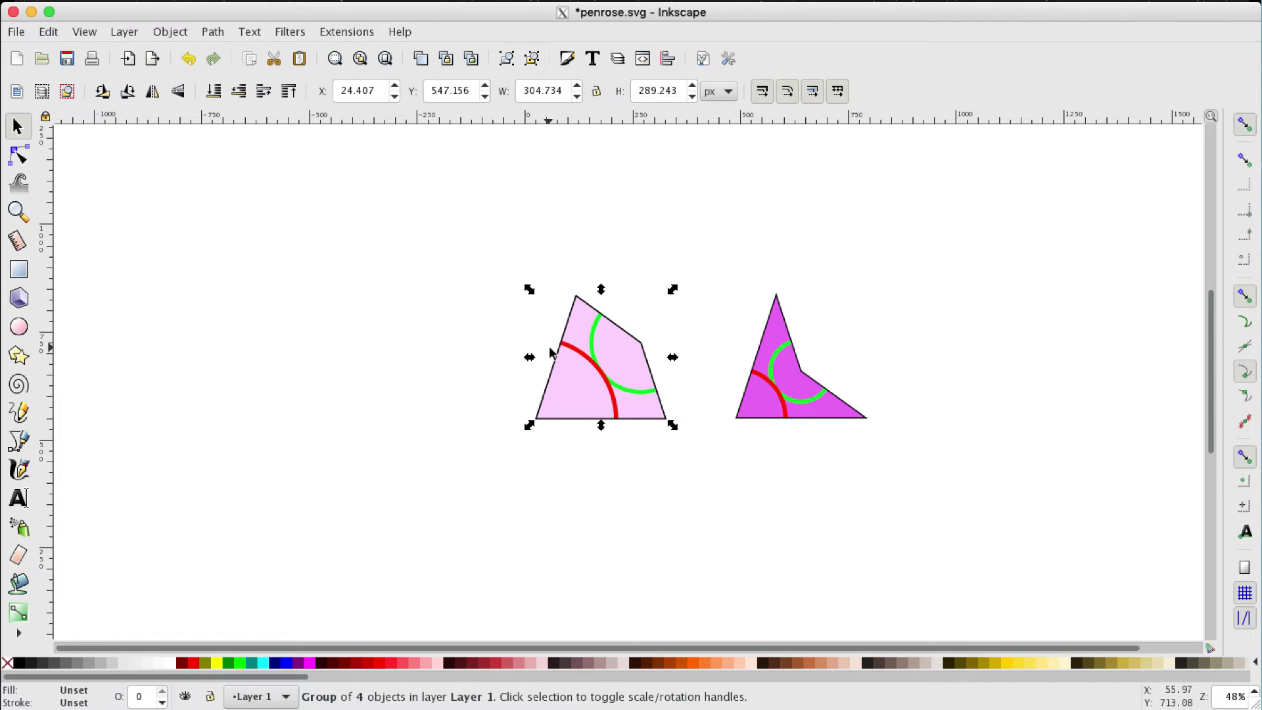
drag(610, 357, 320, 223)
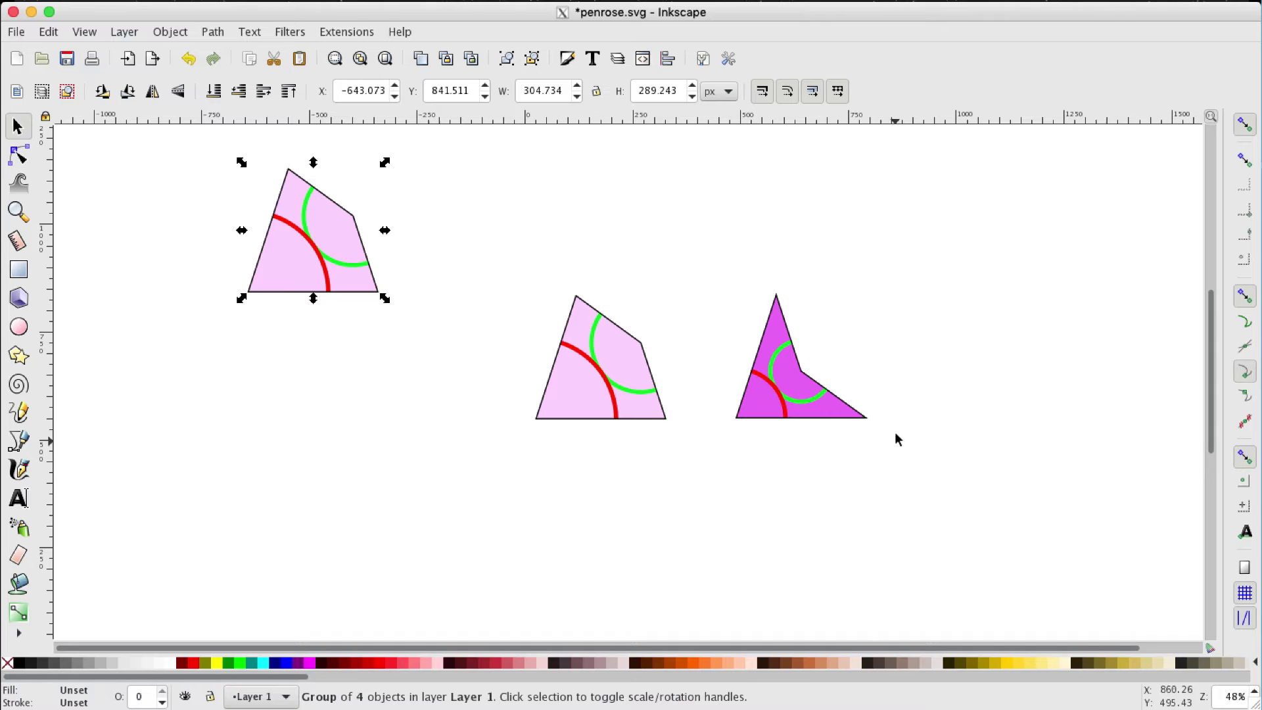
- Duplicate the magenta dart with Ctrl+D and place the copy below the kite copy
click(797, 389)
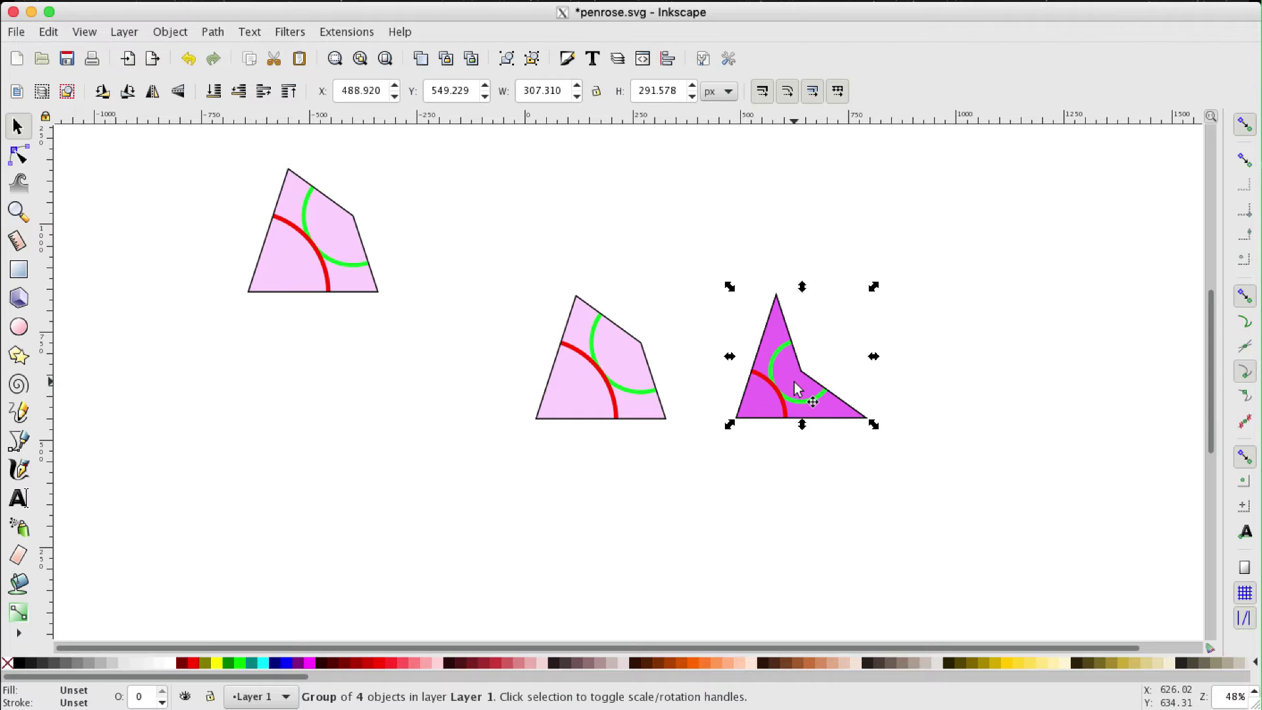
key(ctrl+d)
drag(797, 389, 396, 557)
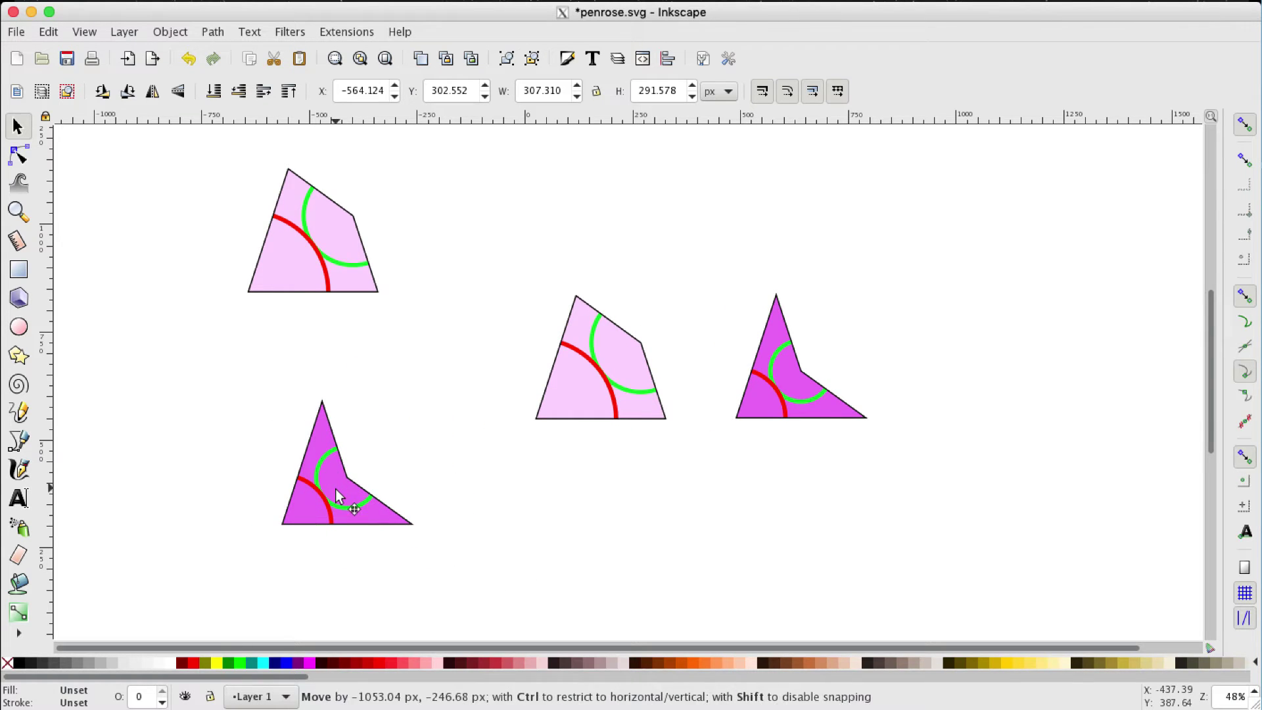
drag(337, 489, 337, 492)
drag(347, 231, 364, 268)
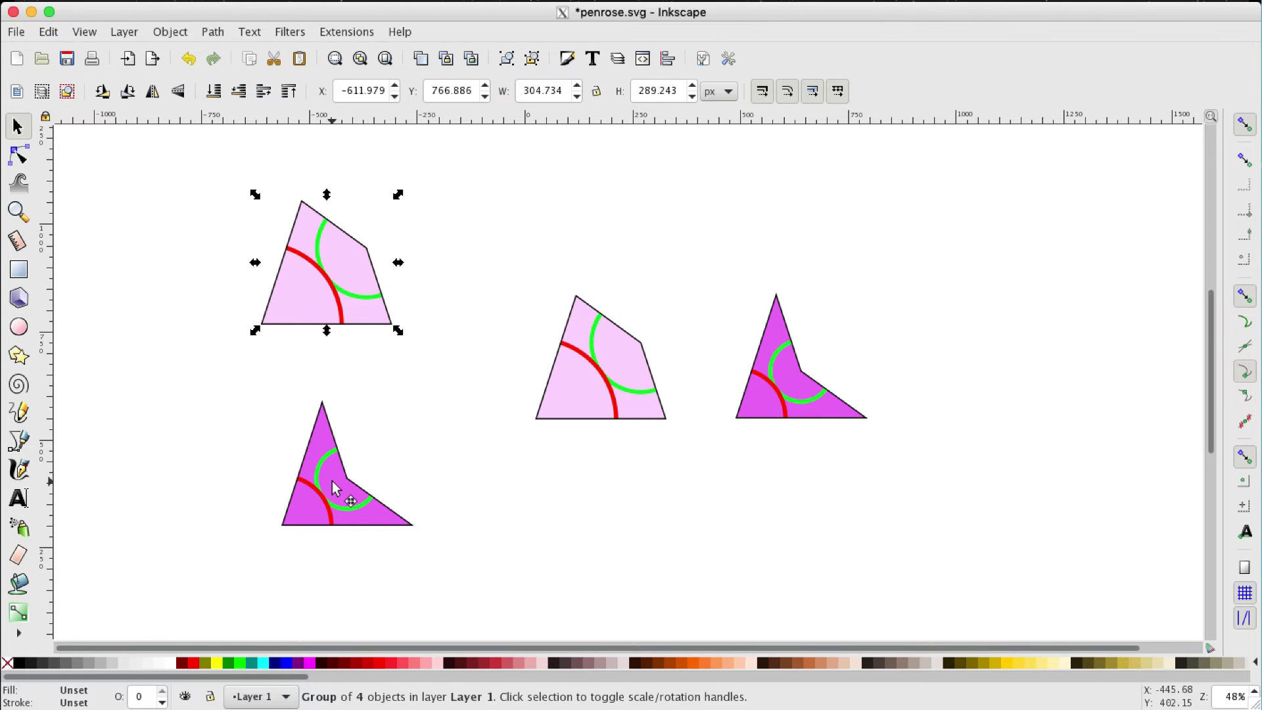
drag(336, 490, 276, 408)
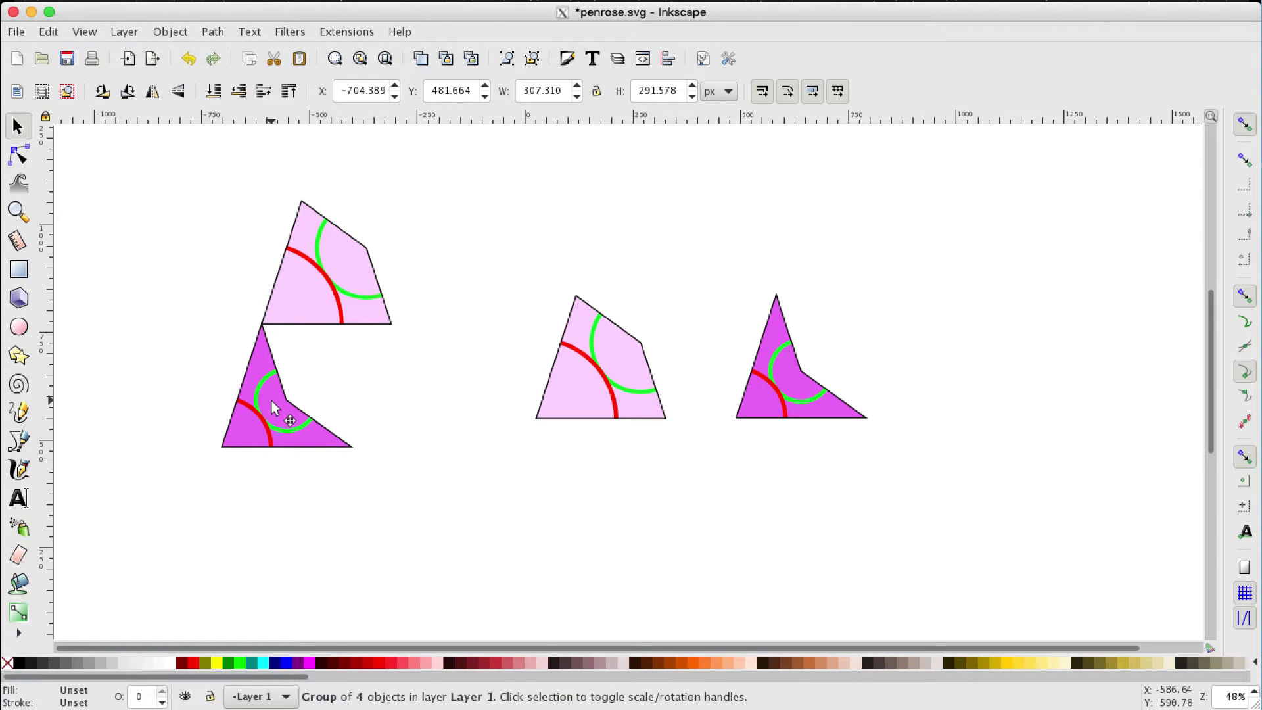
drag(275, 408, 274, 406)
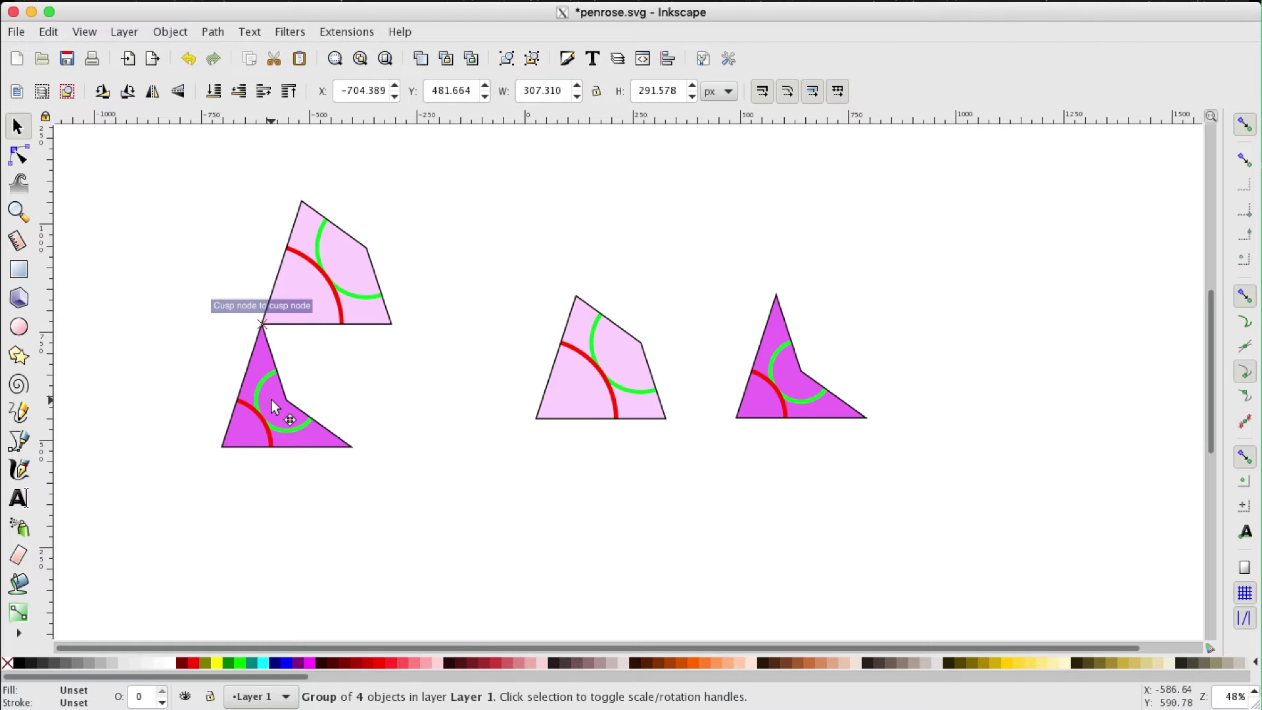
drag(274, 407, 365, 501)
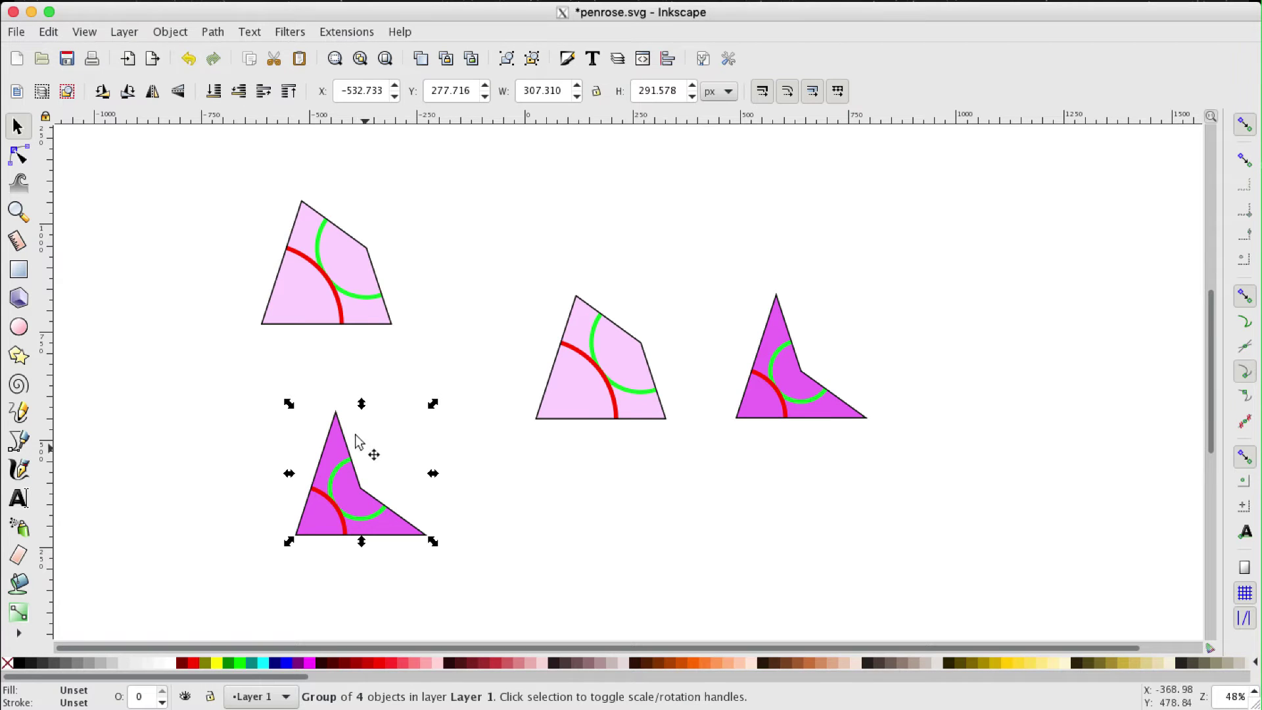
- Rotate the dart copy a quarter turn and snap it against the kite copy's right edge
click(519, 527)
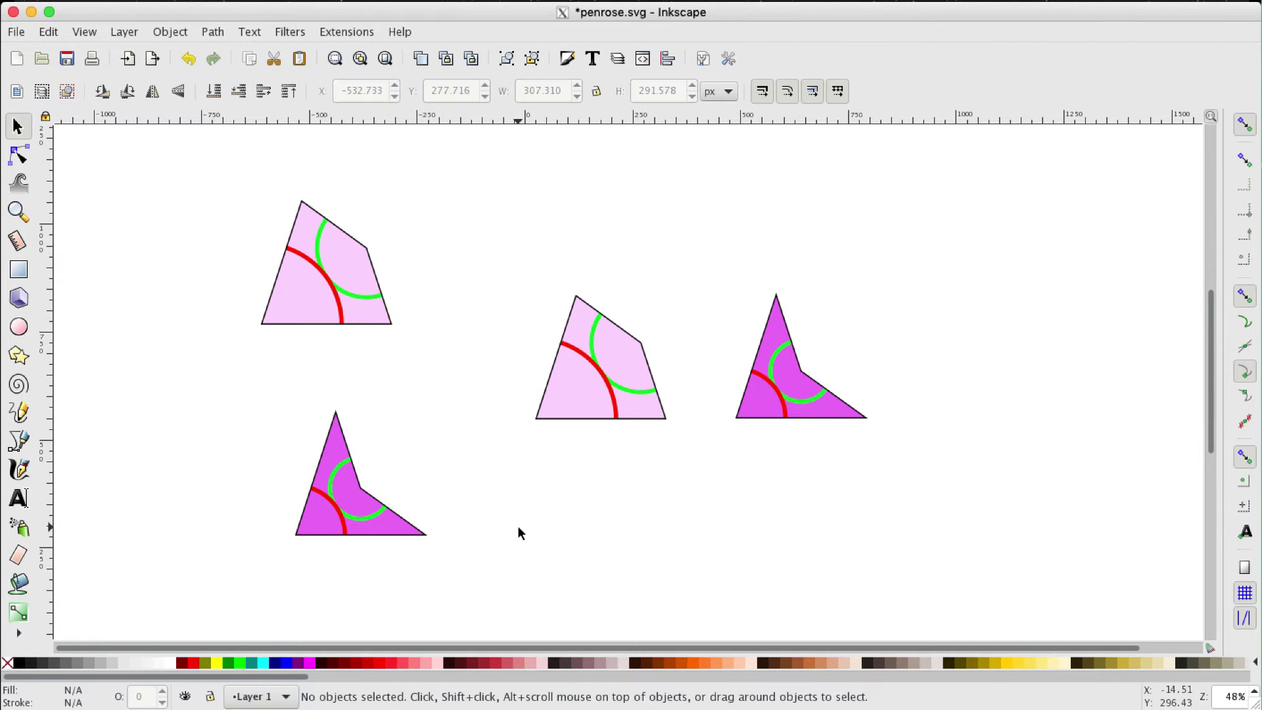
click(353, 501)
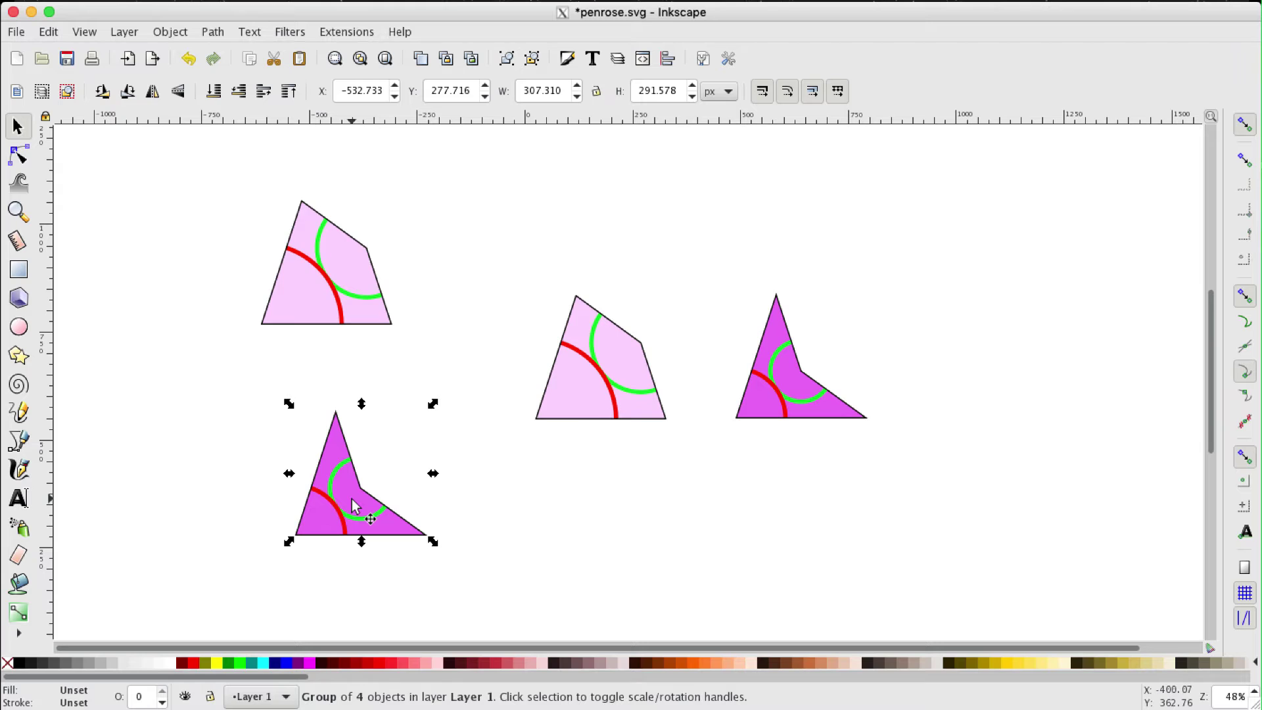
click(353, 503)
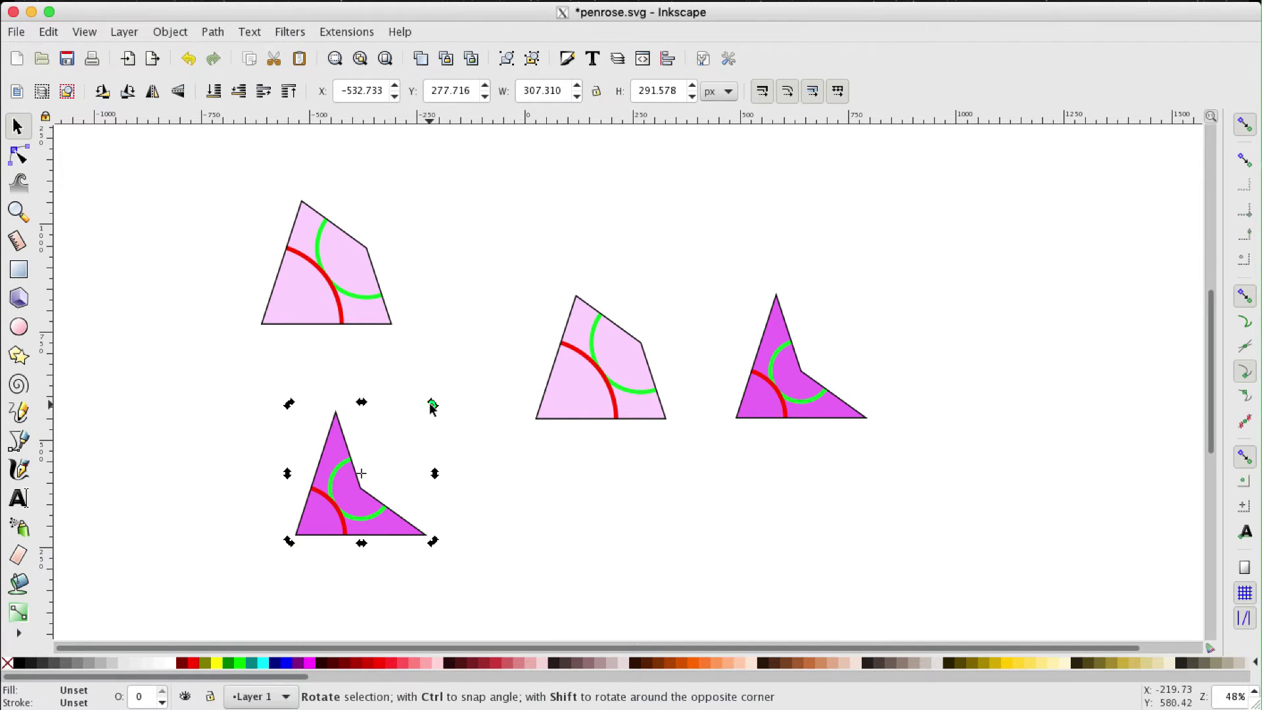
drag(432, 404, 345, 492)
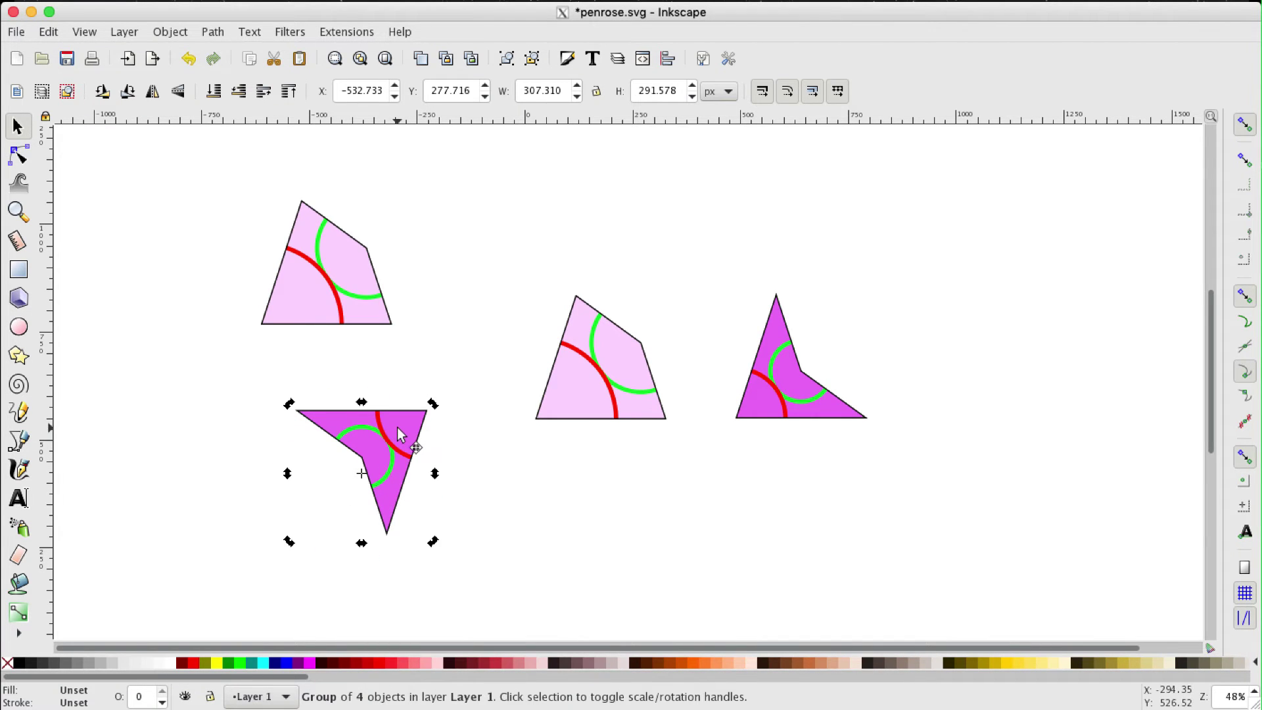
drag(396, 427, 404, 212)
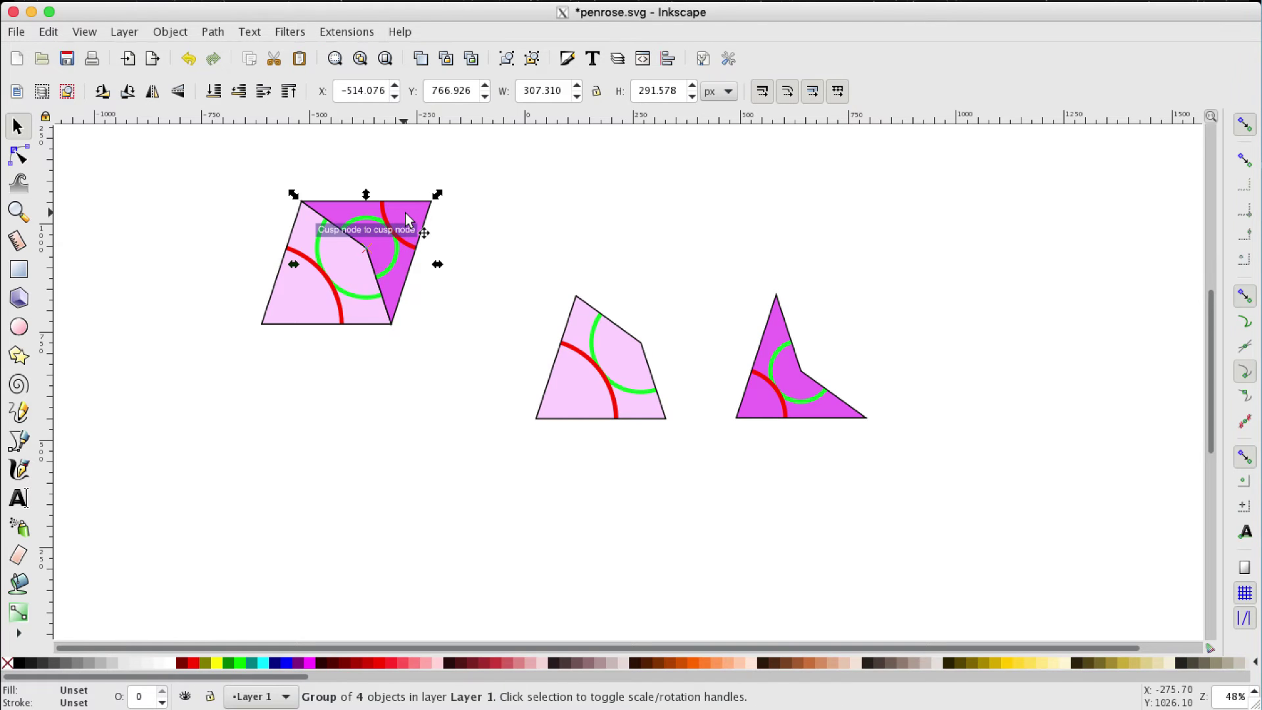
click(404, 456)
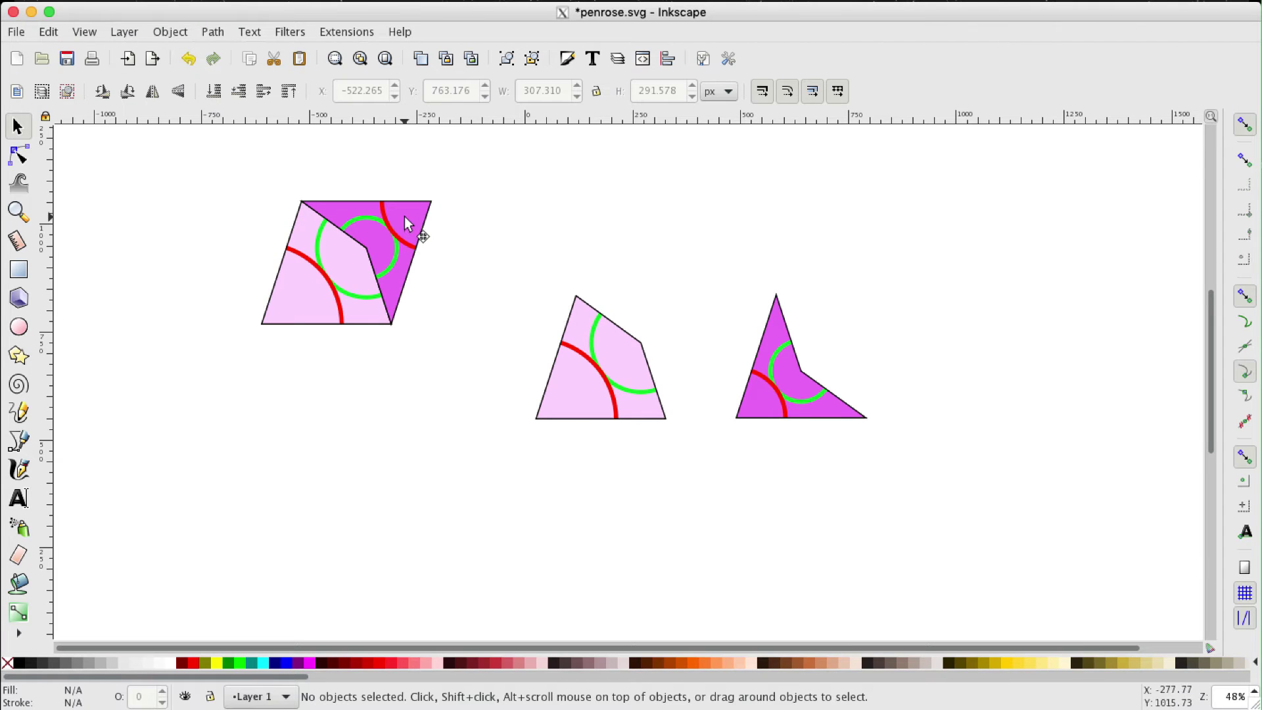
drag(404, 215, 486, 315)
click(486, 314)
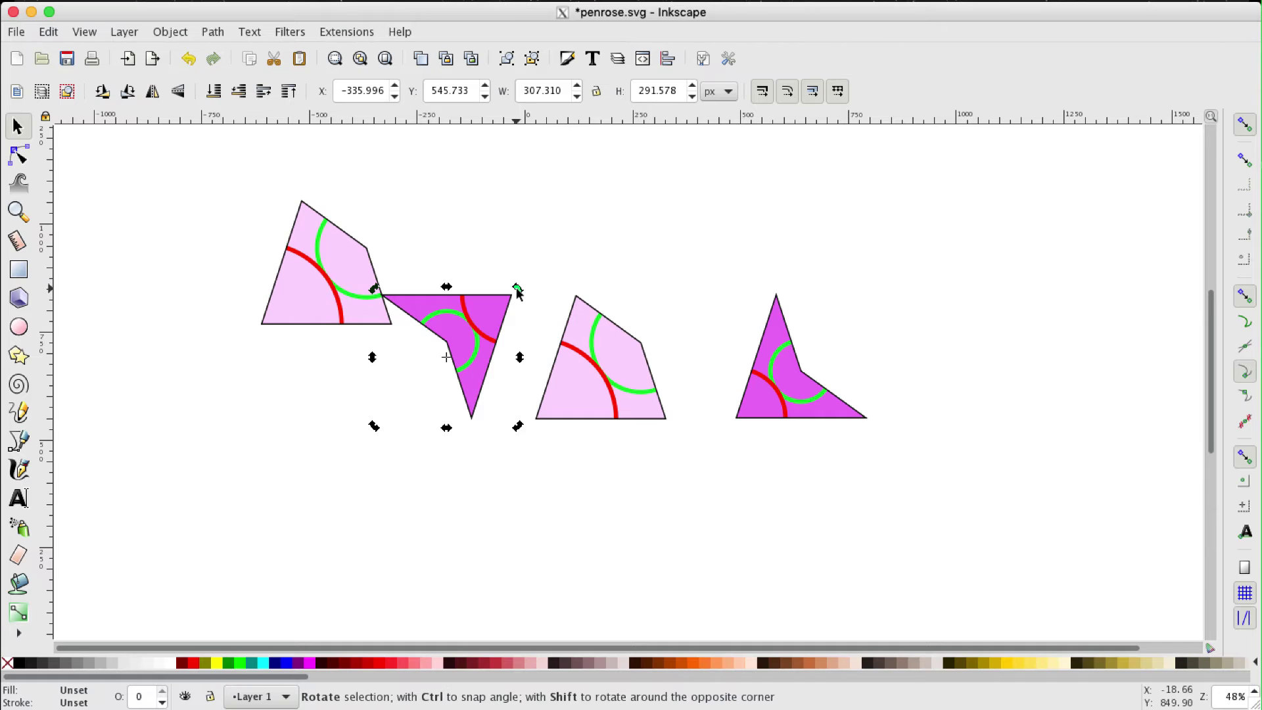
drag(516, 289, 399, 309)
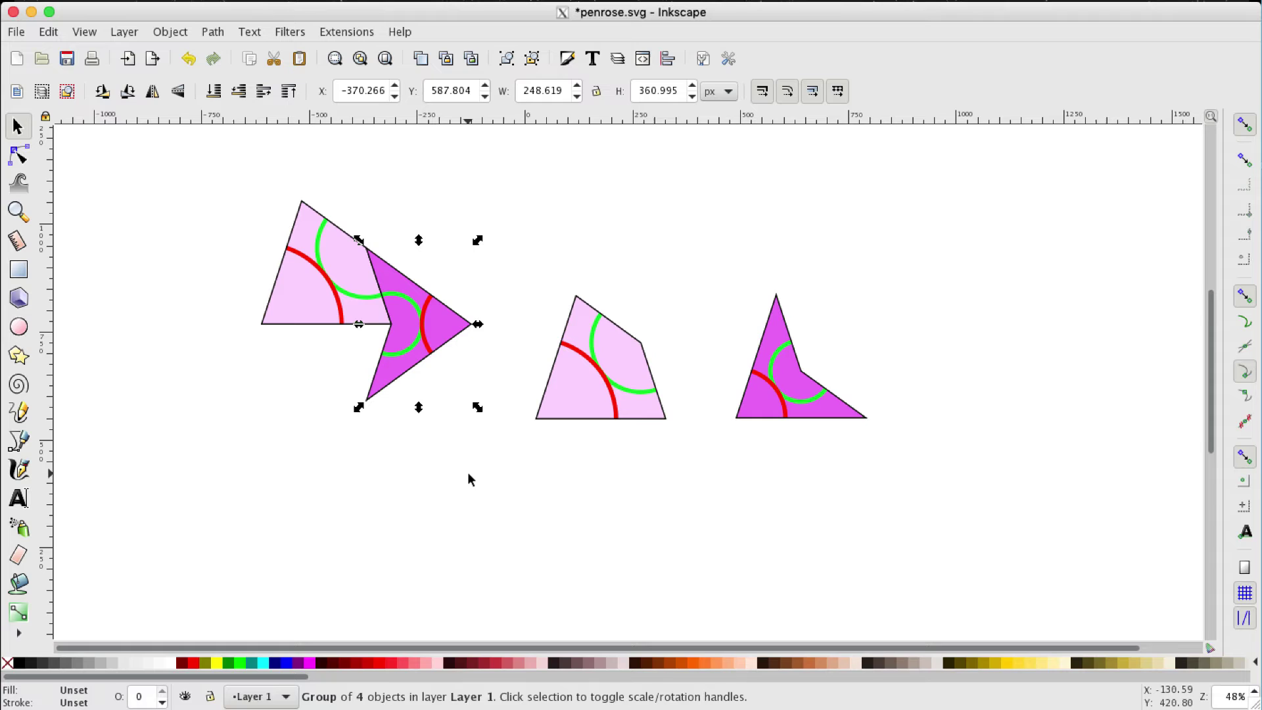
key(Escape)
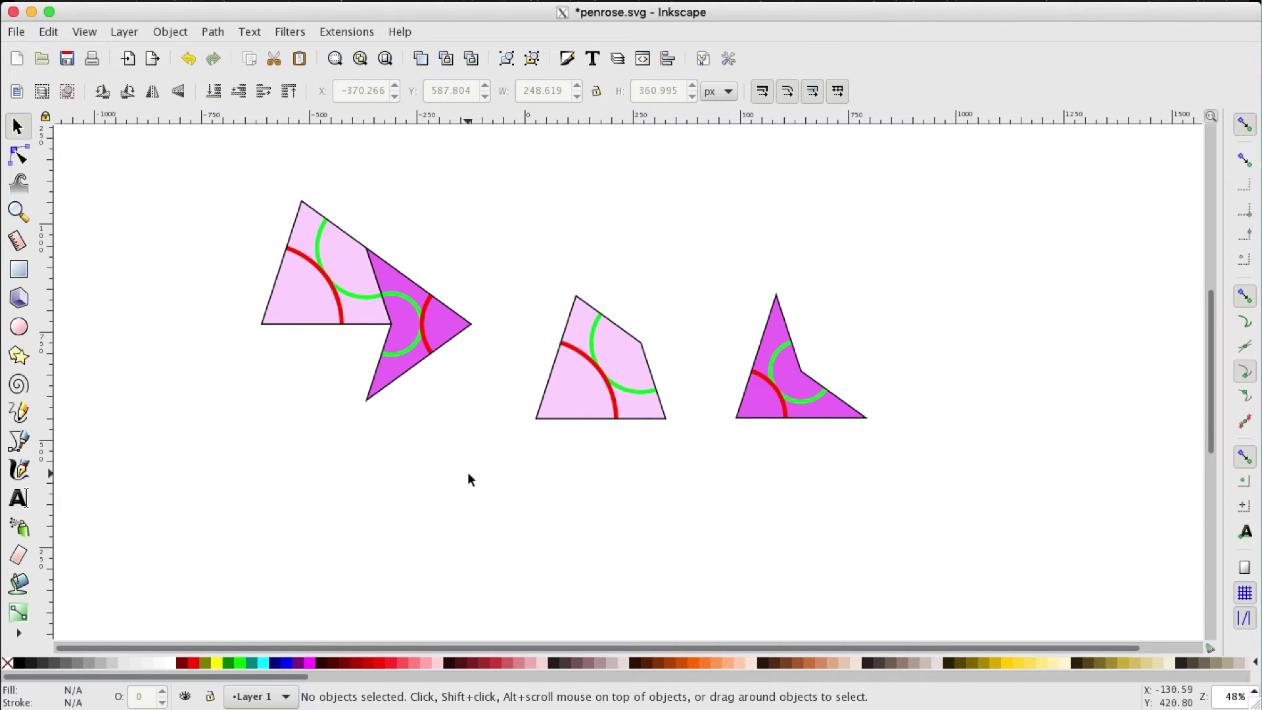
- Copy the middle kite, rotate the copy 72°, and fit it beneath the top-left kite
click(627, 353)
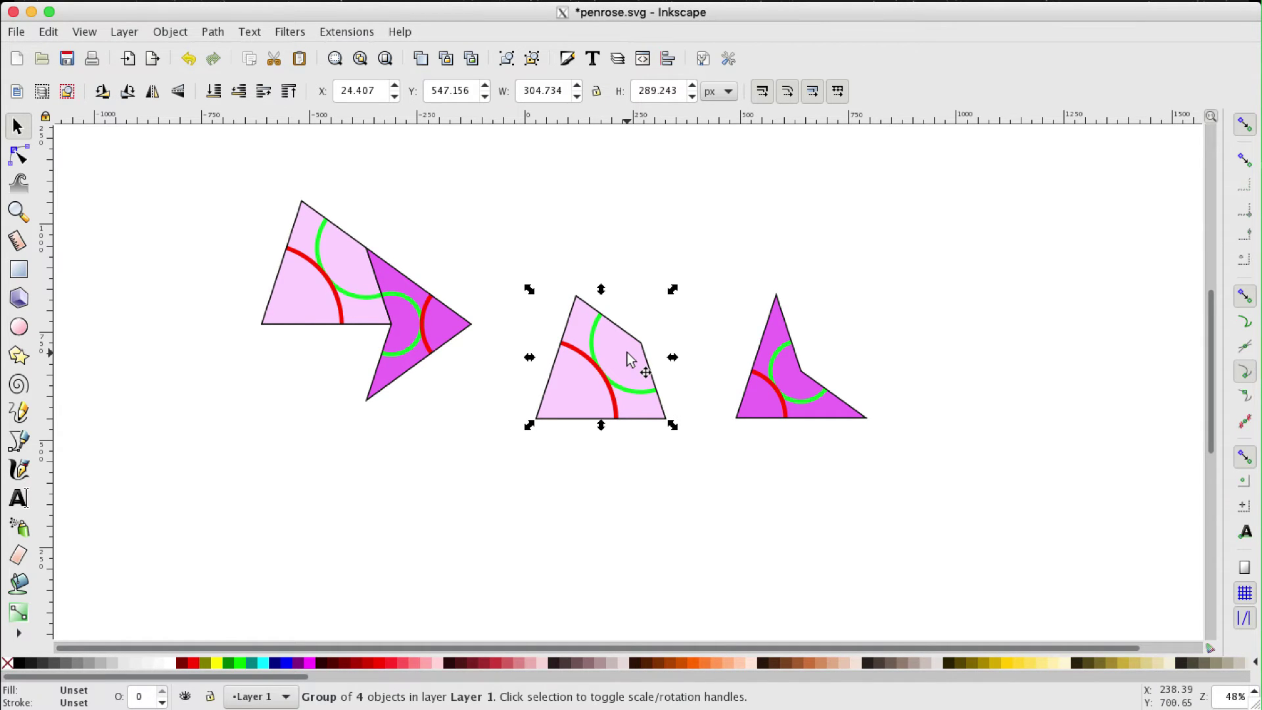
drag(627, 353, 341, 469)
click(342, 476)
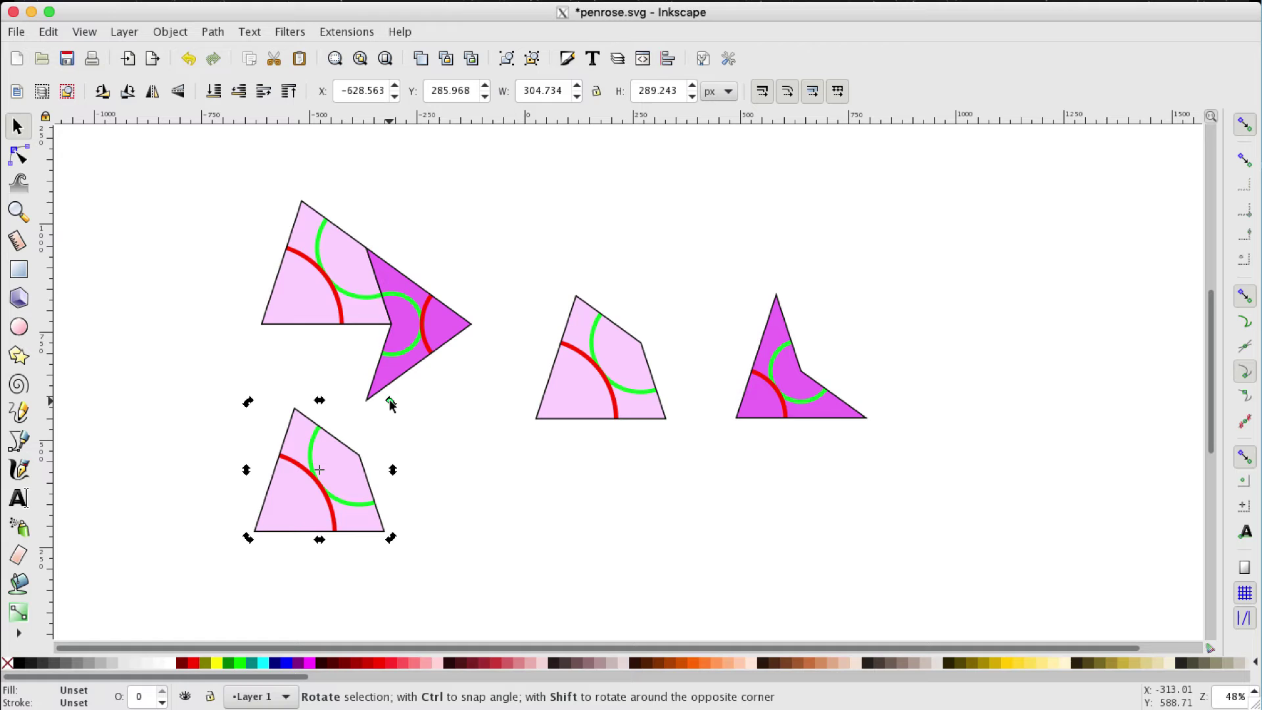
drag(389, 400, 360, 491)
drag(289, 463, 307, 349)
click(517, 484)
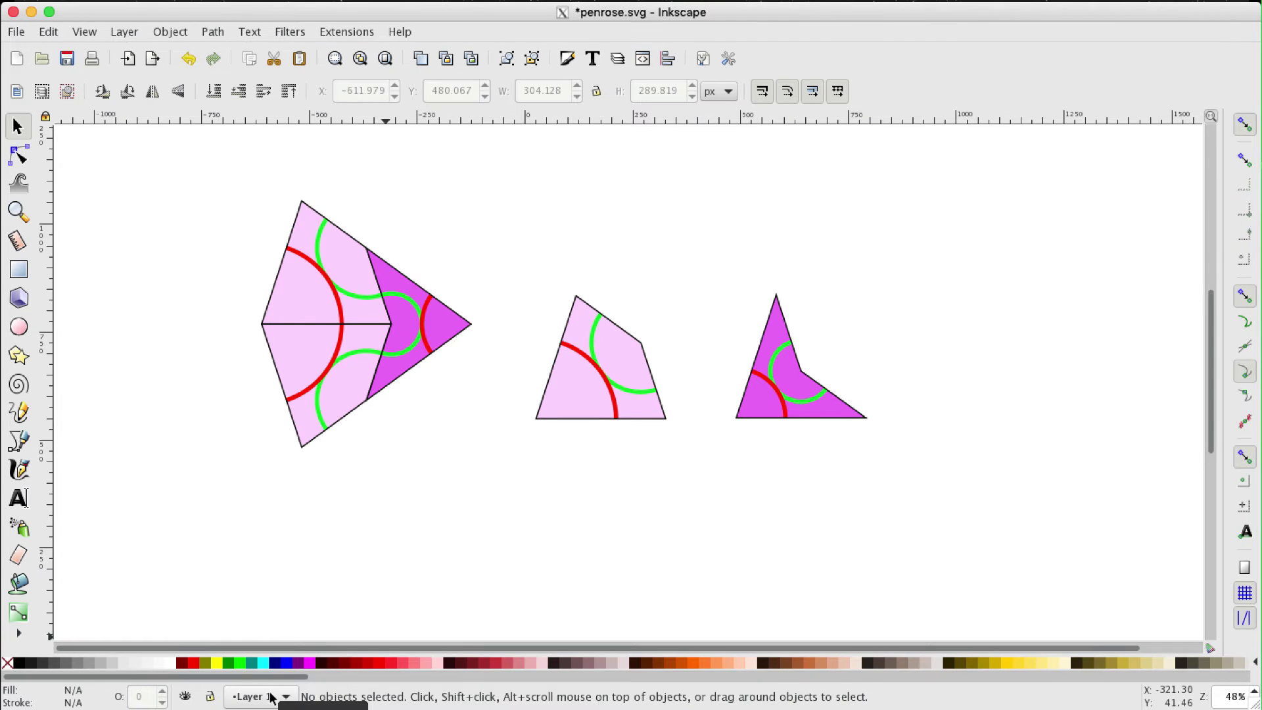
- Add a layer named 'template' positioned above the current layer
click(123, 33)
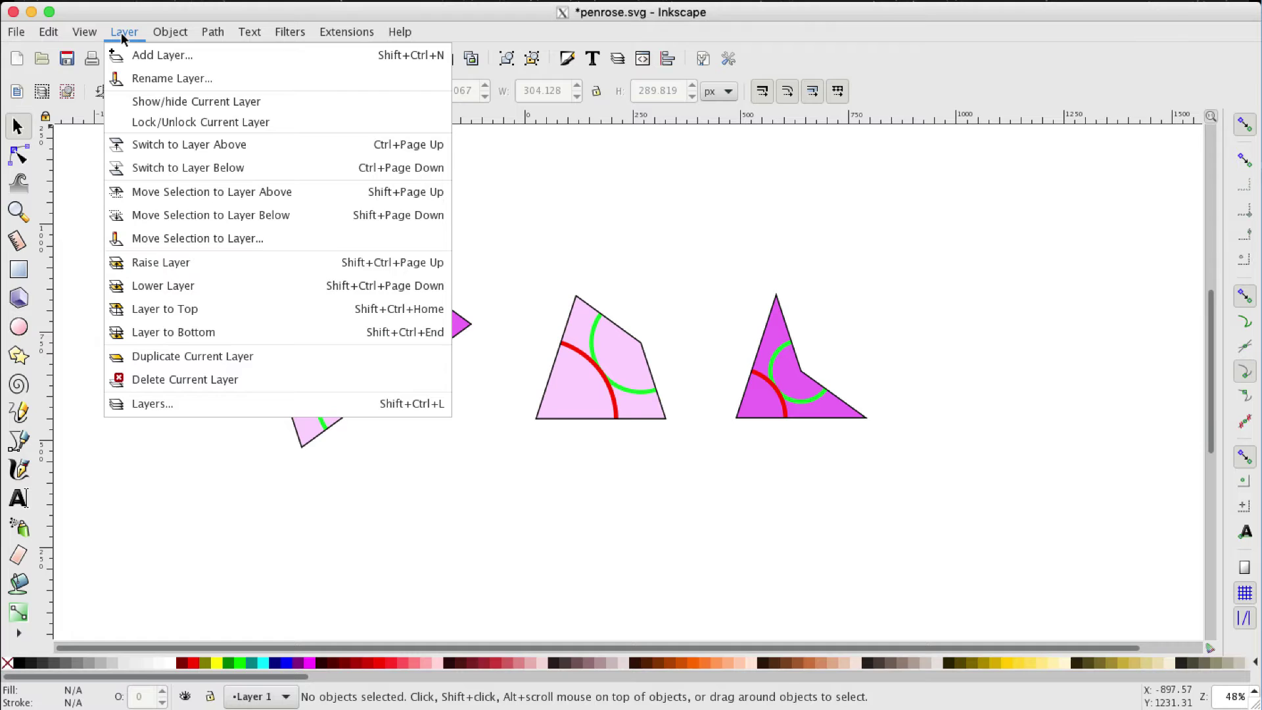
click(133, 55)
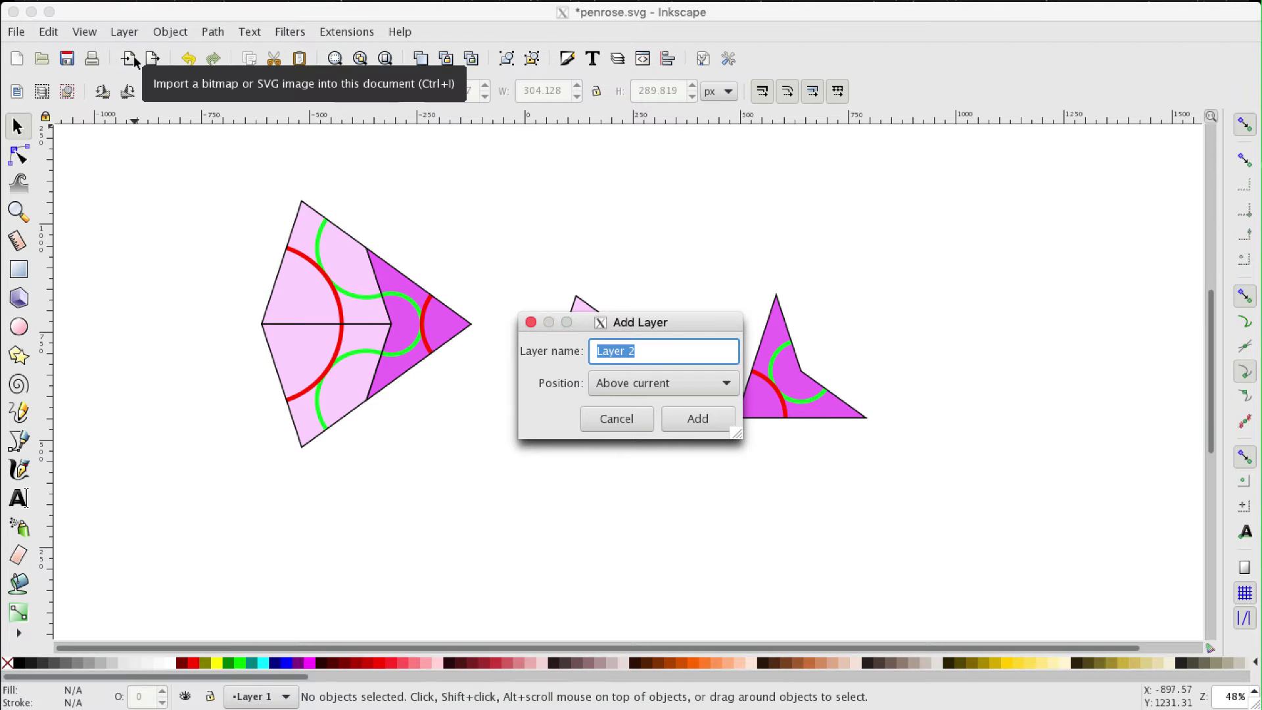
text(template)
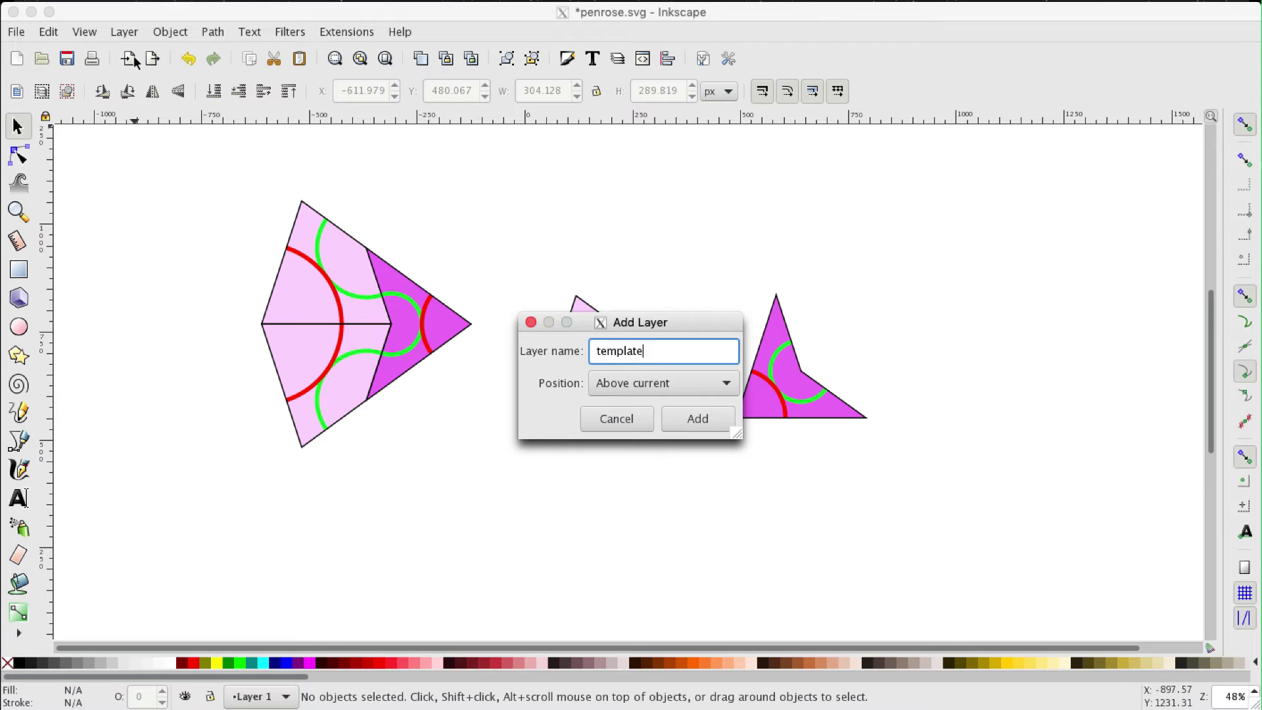
click(698, 419)
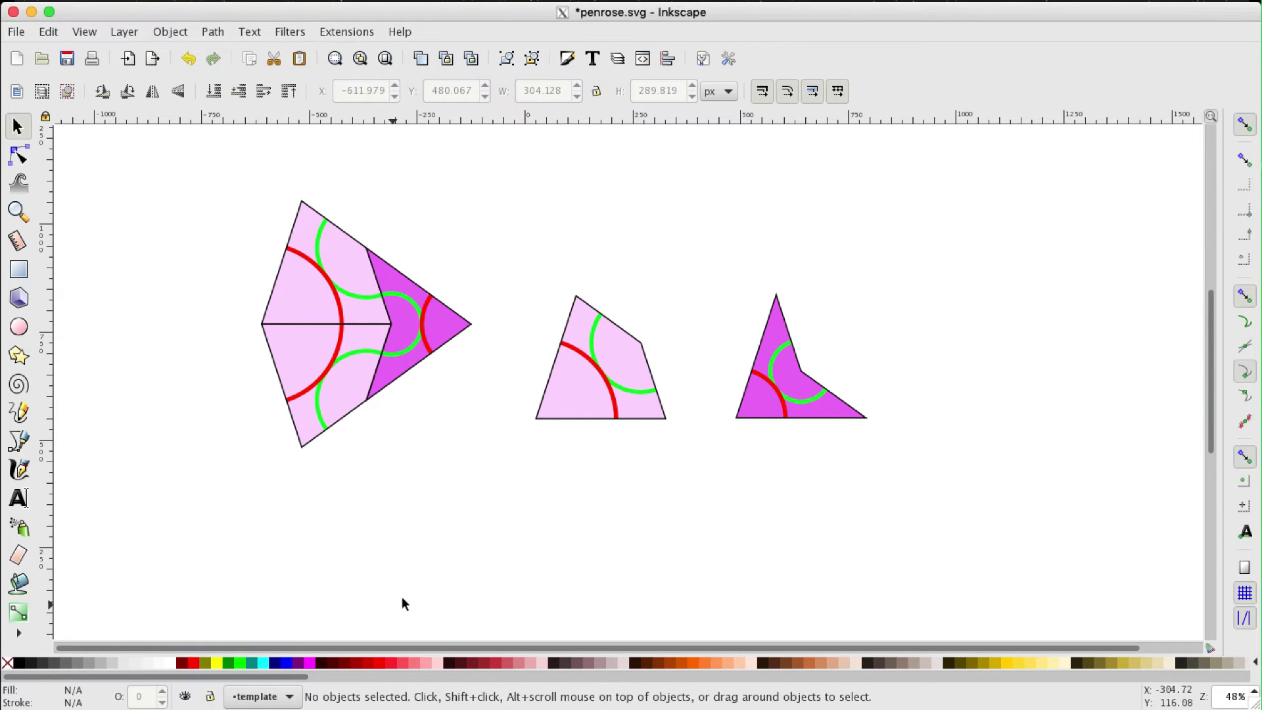
- Draw a rectangle on the template layer and set its width and height to 1000 px
click(19, 269)
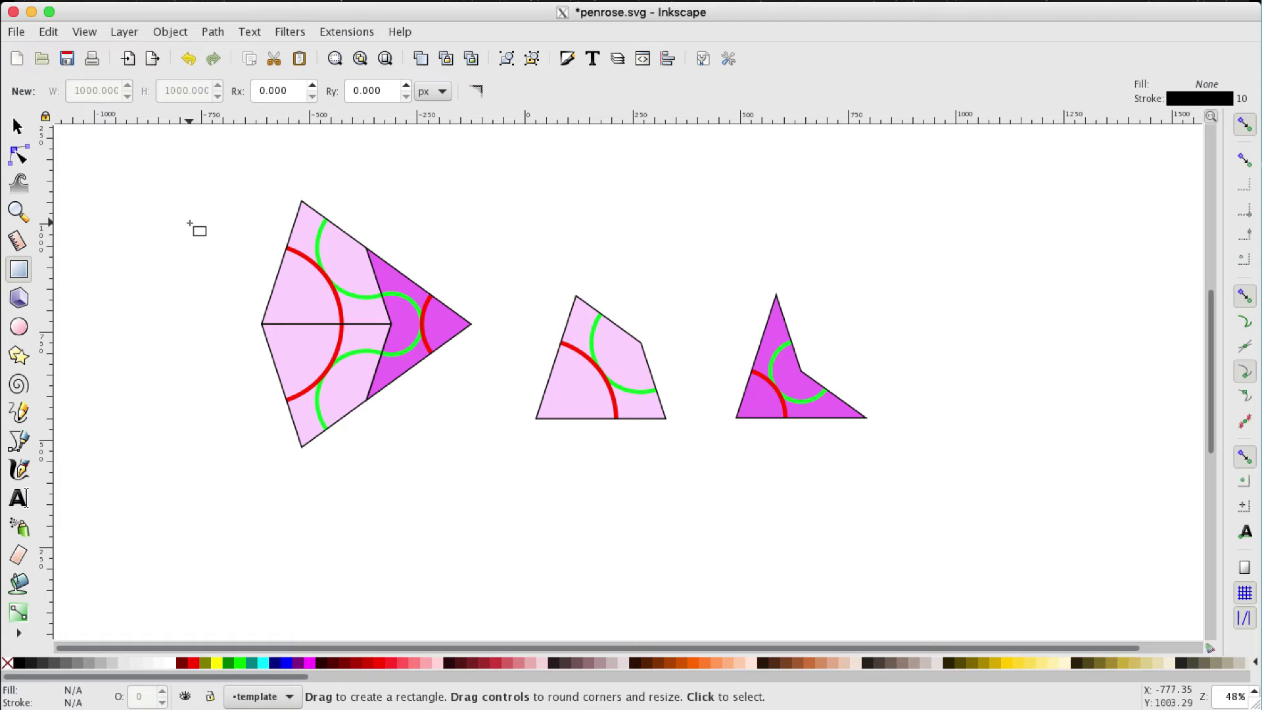
drag(190, 224, 429, 455)
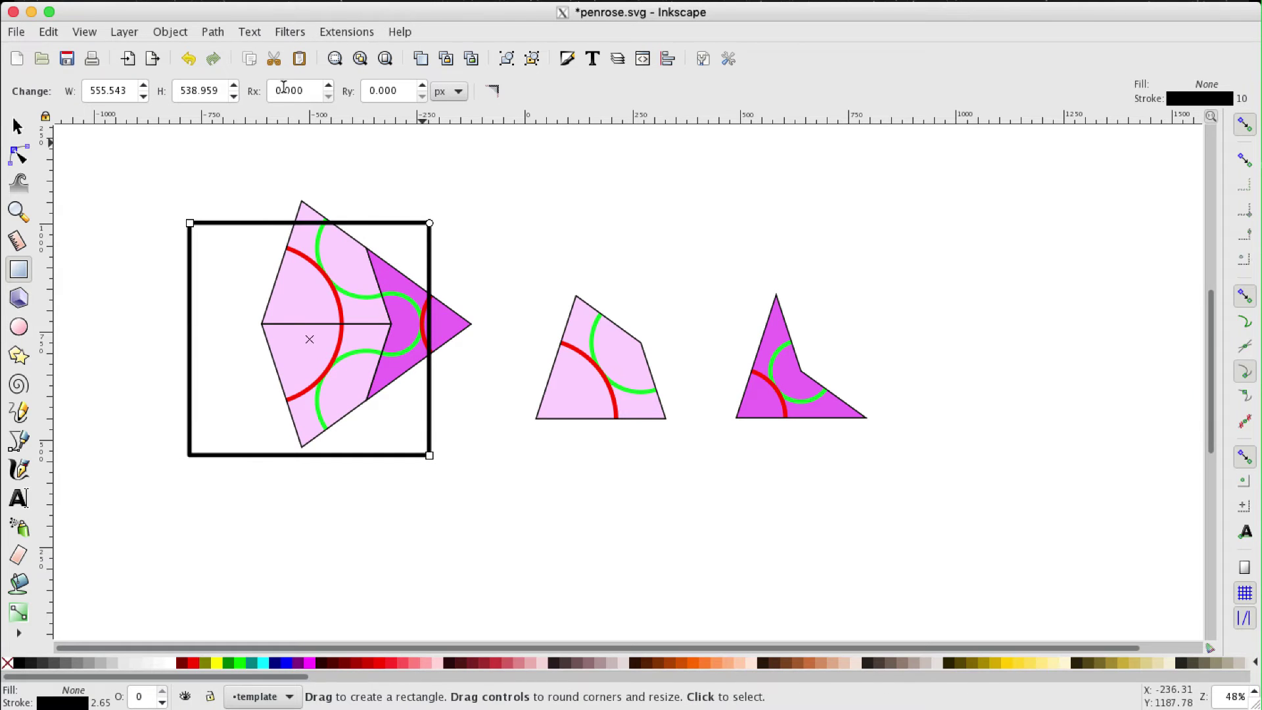
drag(134, 91, 70, 91)
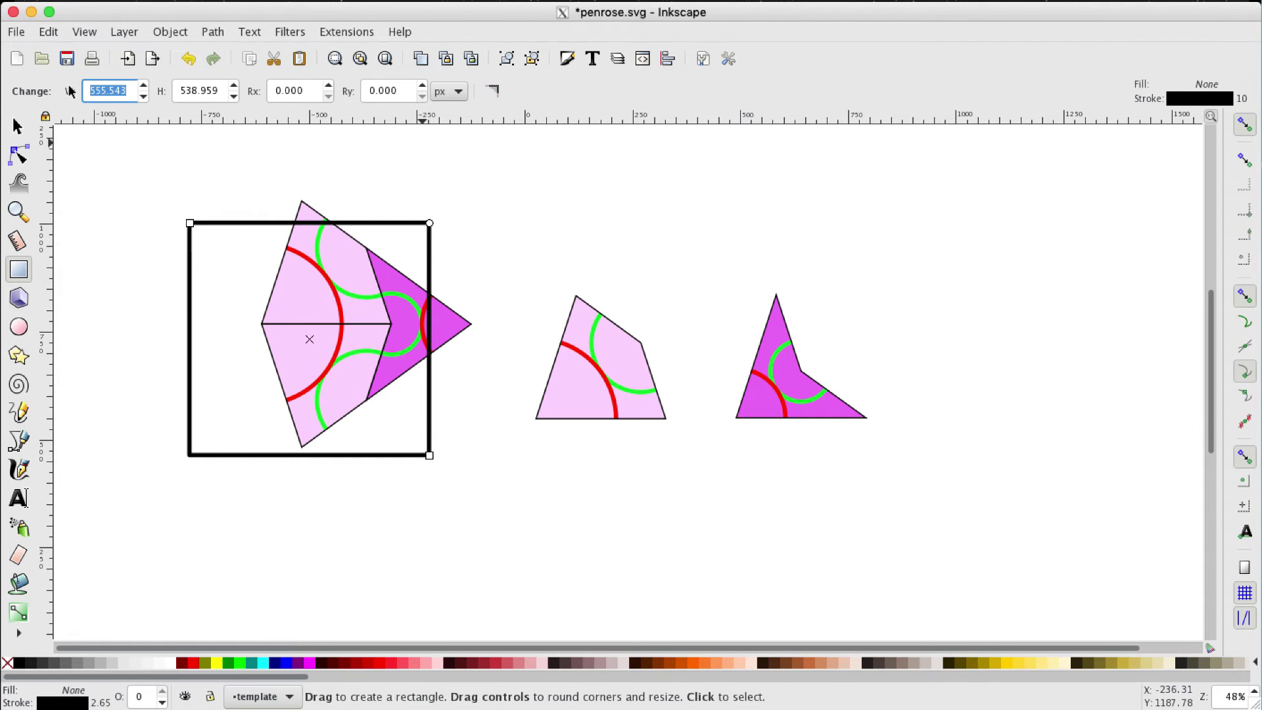
text(10)
key(Return)
drag(216, 97, 161, 95)
text(100)
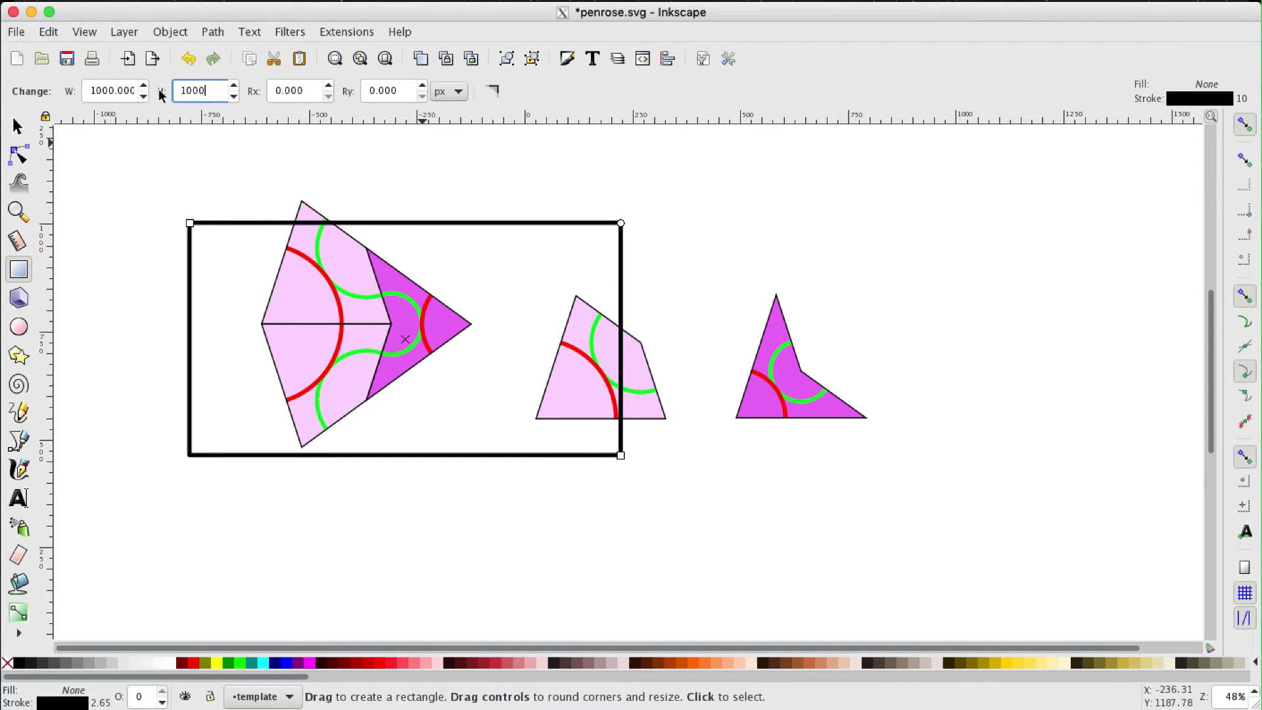
key(Return)
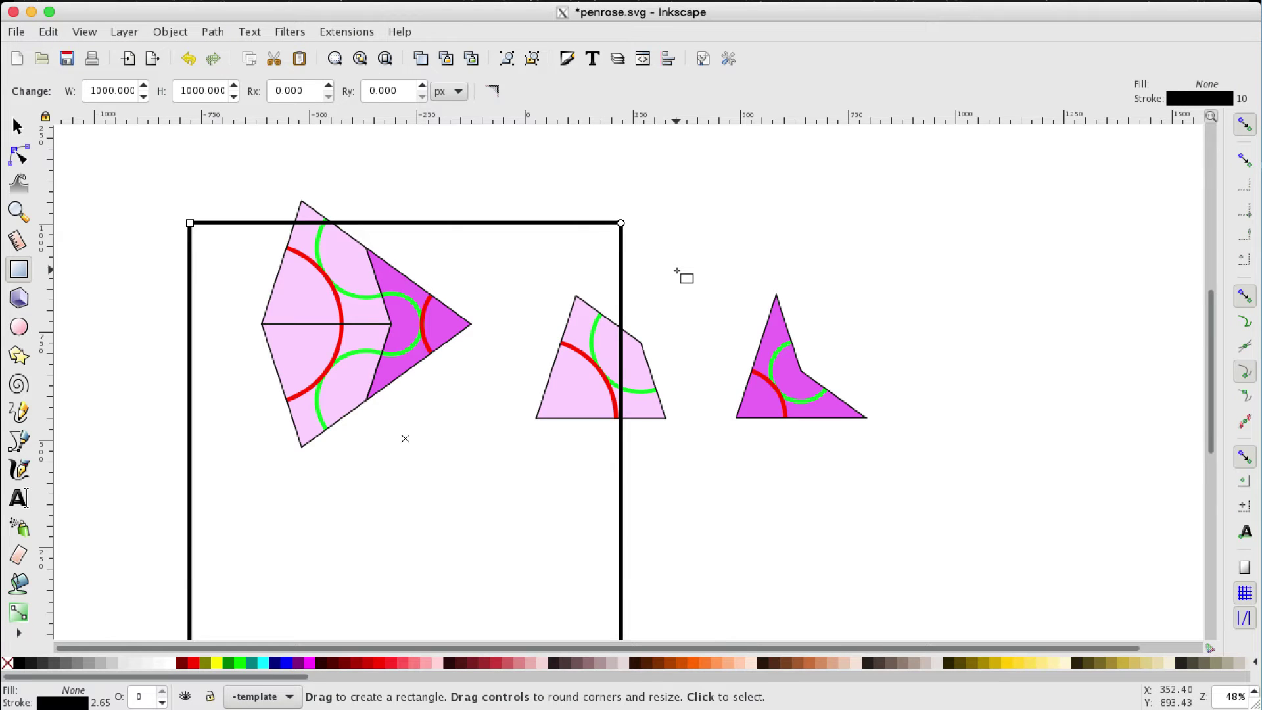
scroll(683, 276, down, 2)
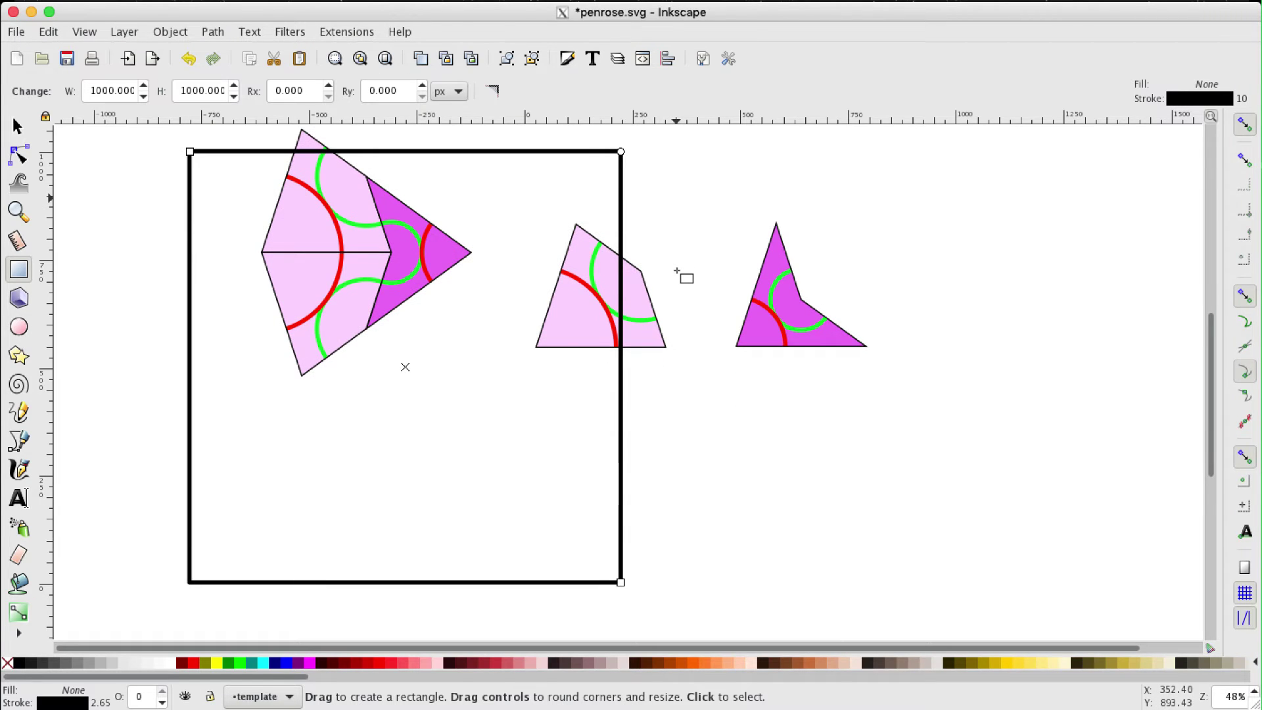
key(minus)
key(minus)
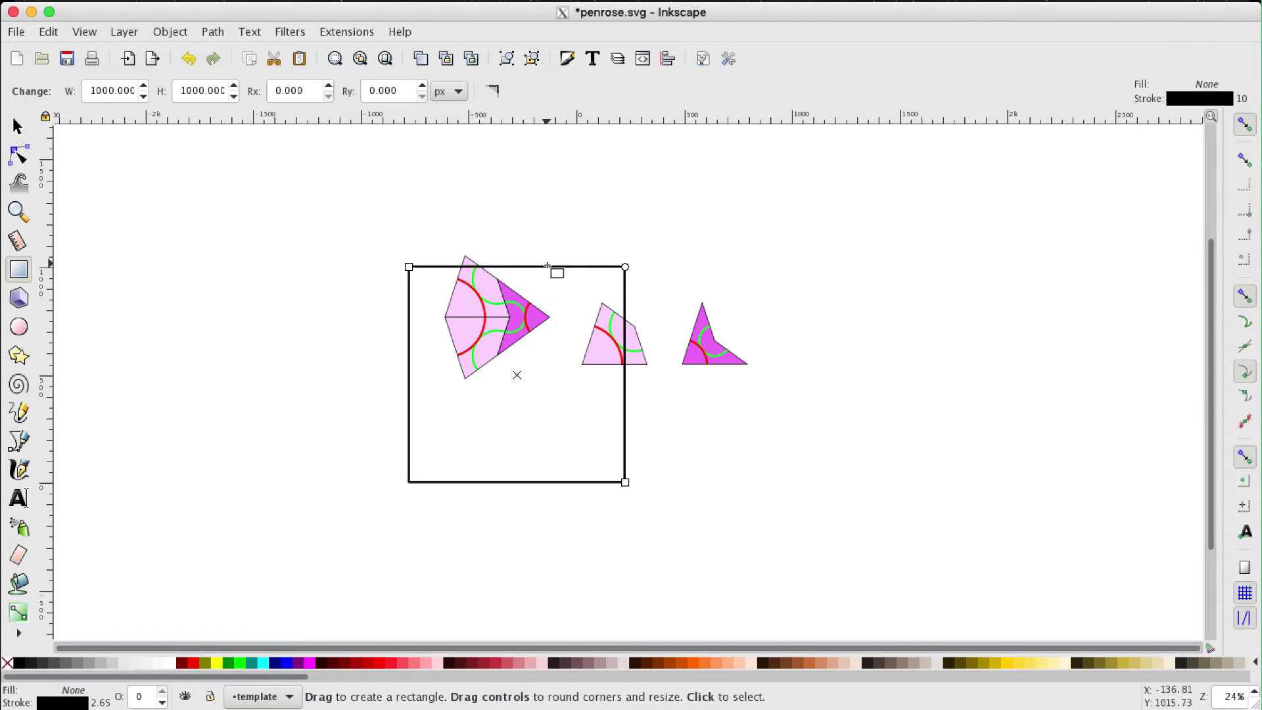
- Move the square up-left, lock the template layer, and make Layer 1 current
click(18, 126)
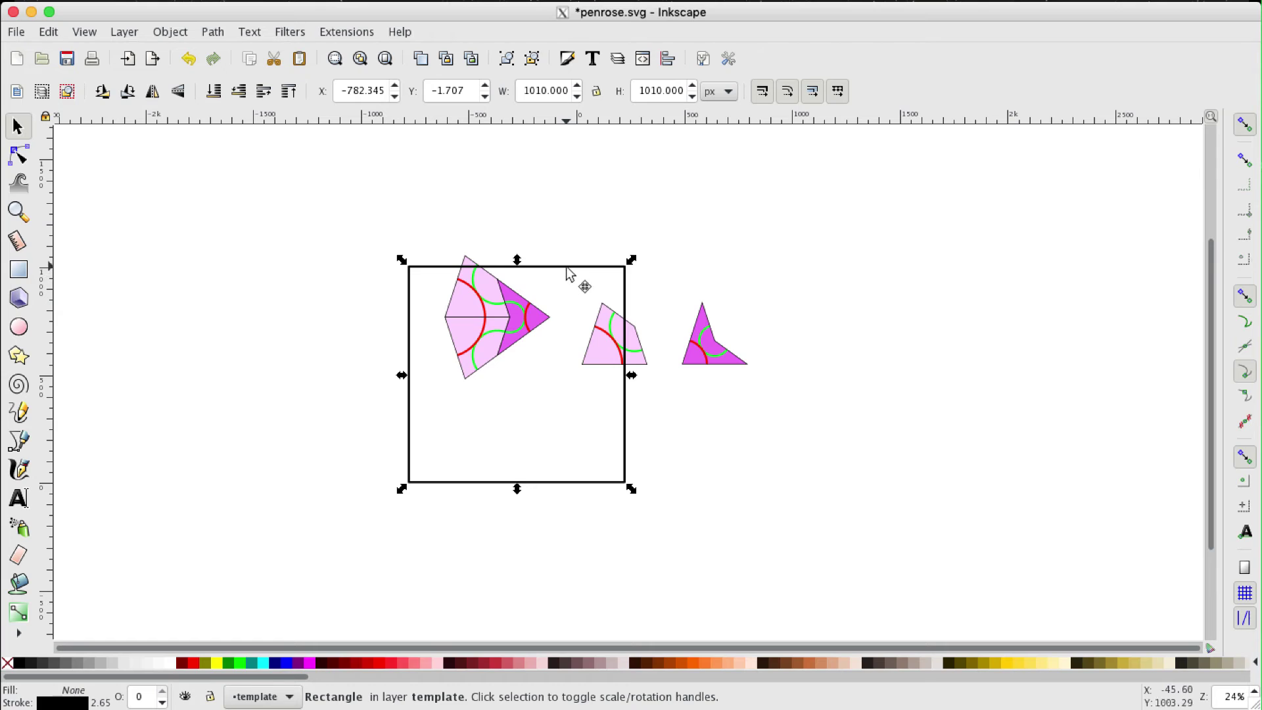
drag(564, 266, 418, 212)
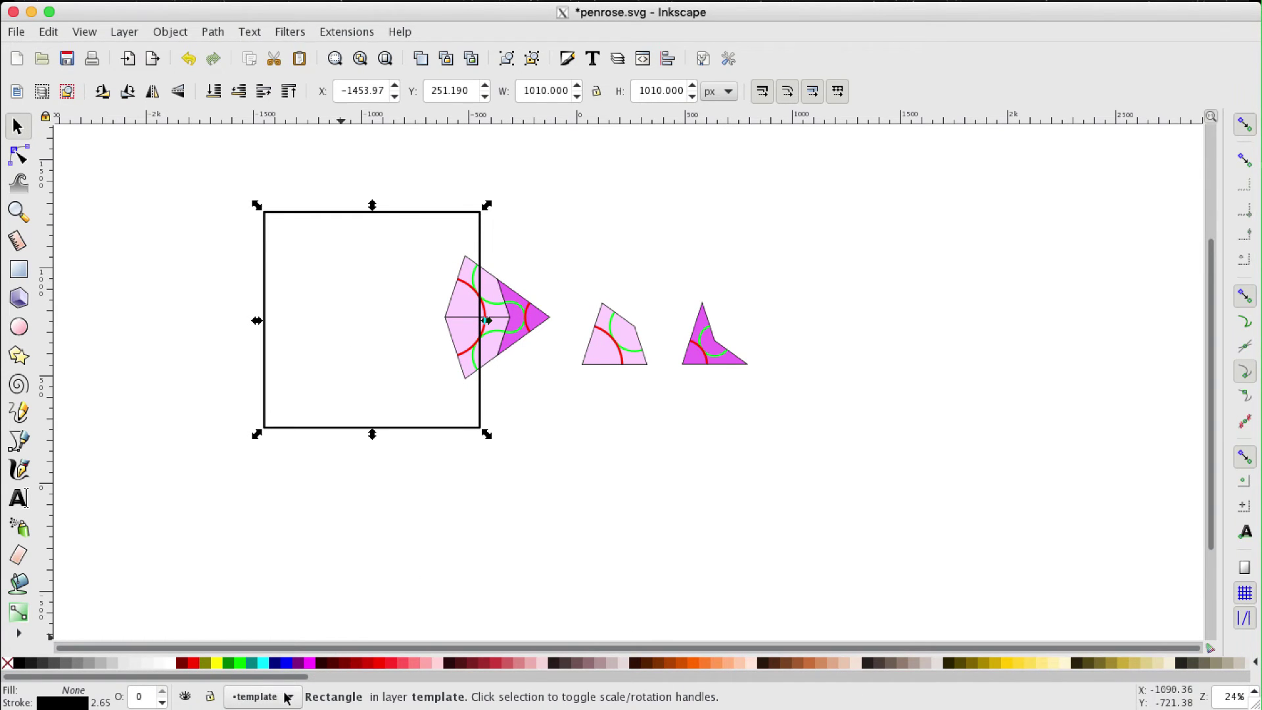
click(211, 697)
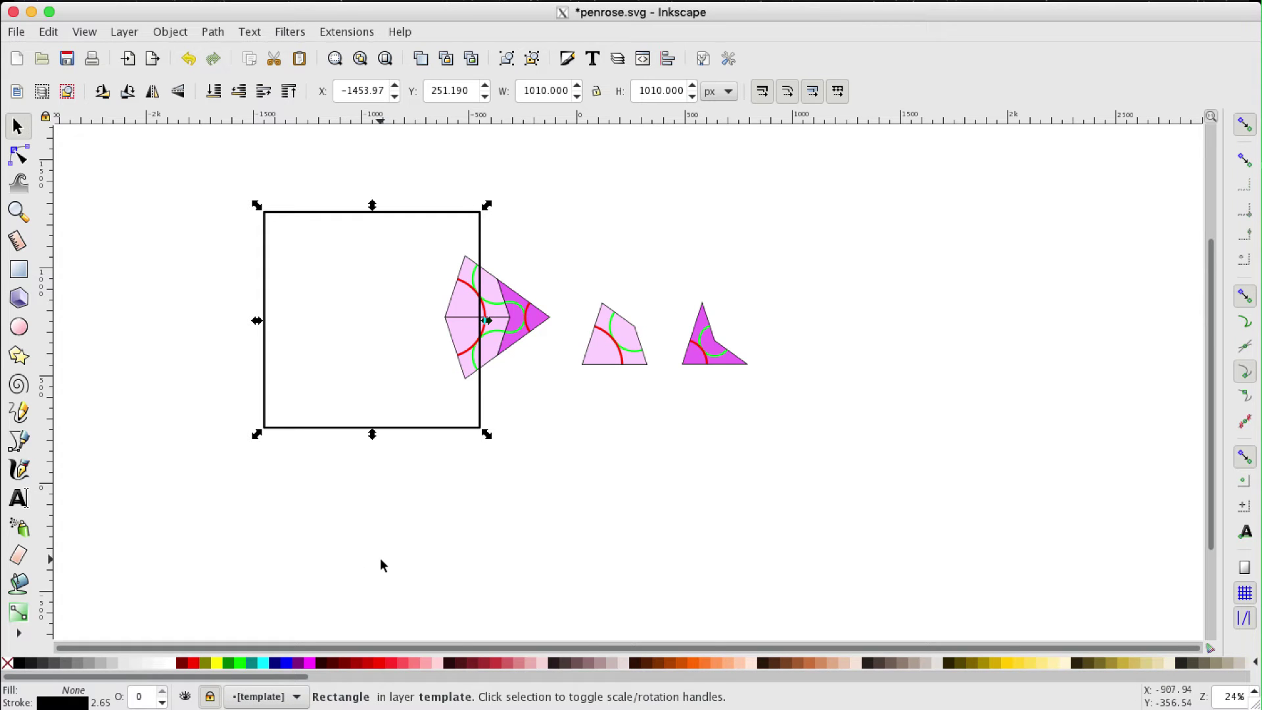
click(293, 698)
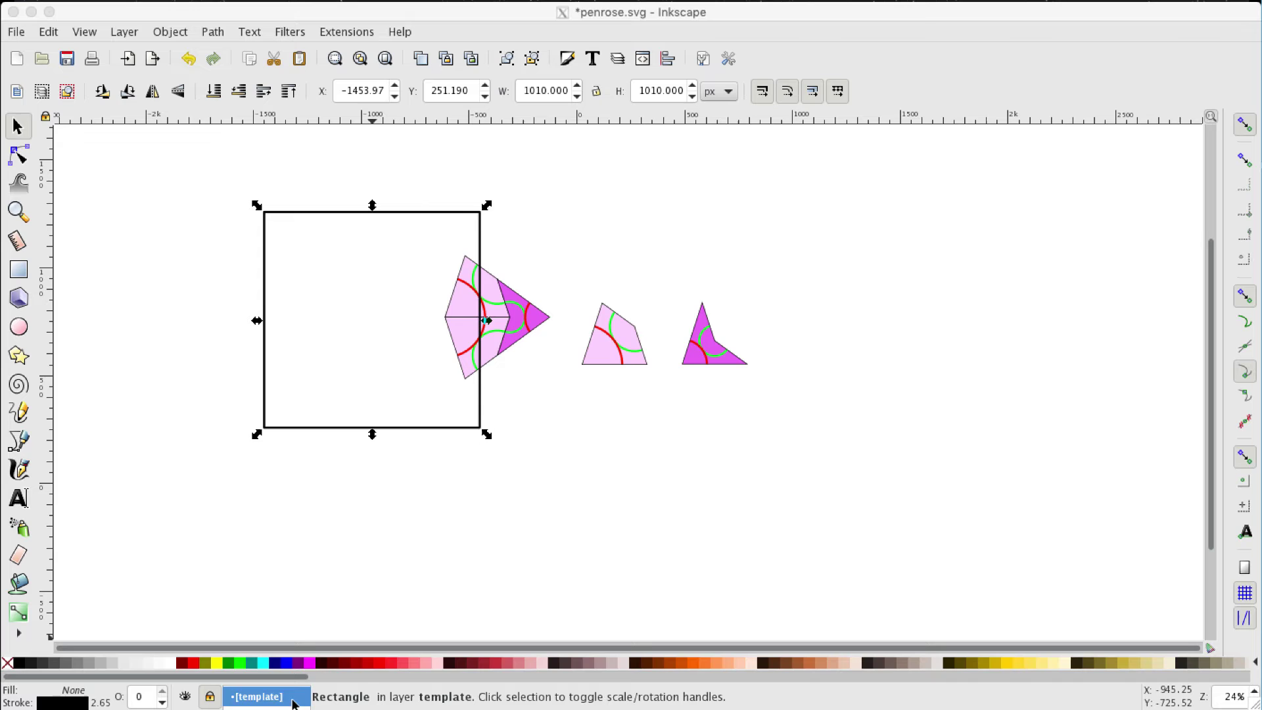
click(276, 682)
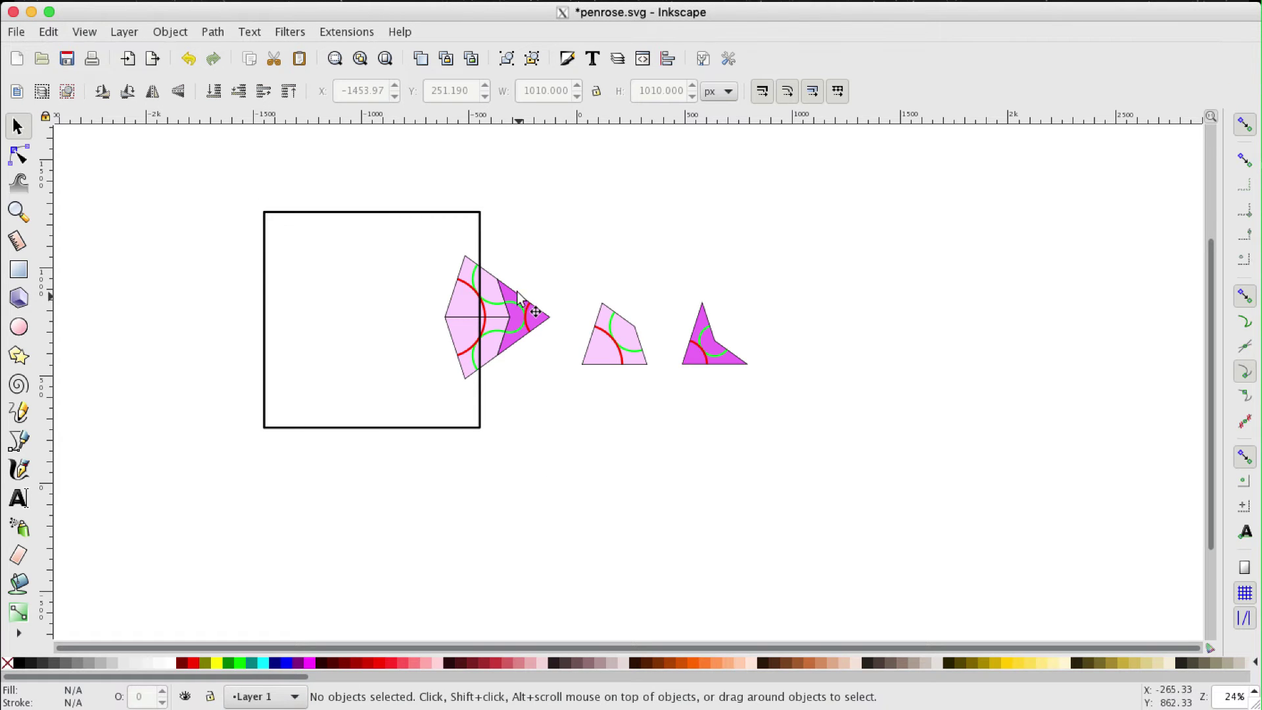
- Move and rotate the left three-tile group inside the square until it snaps against the other tiles
drag(569, 233, 408, 396)
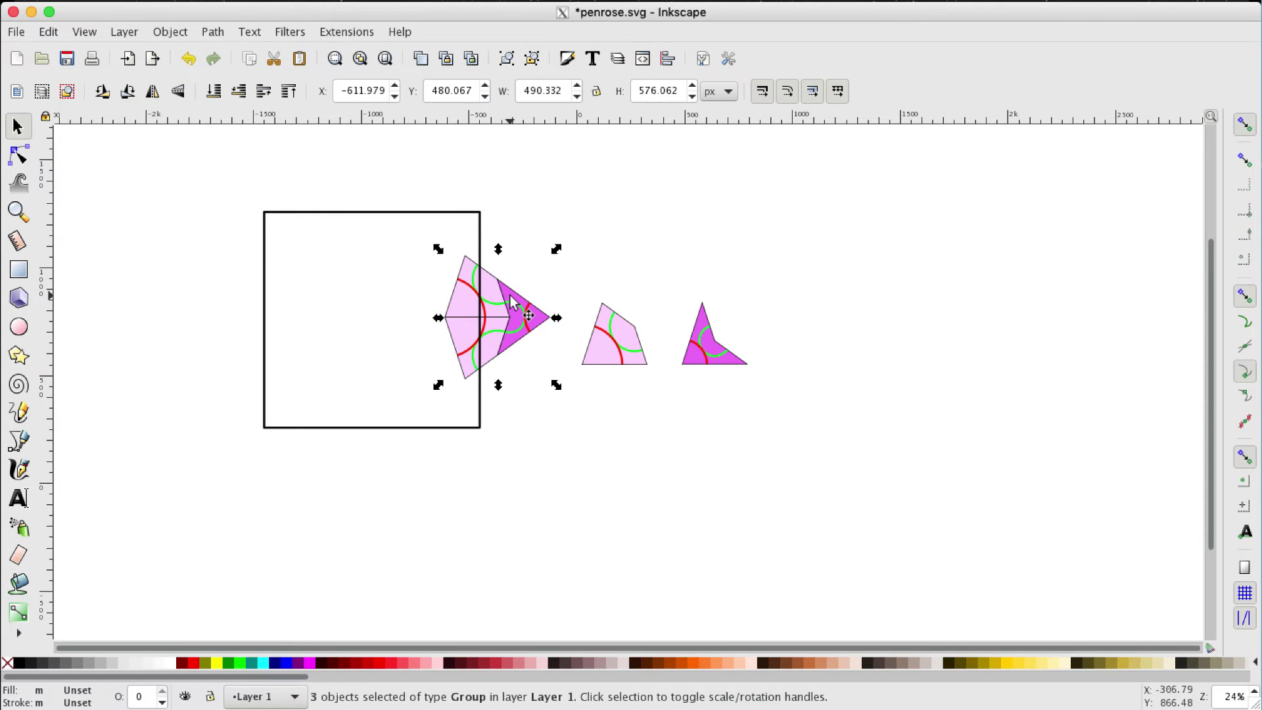
drag(511, 304, 375, 307)
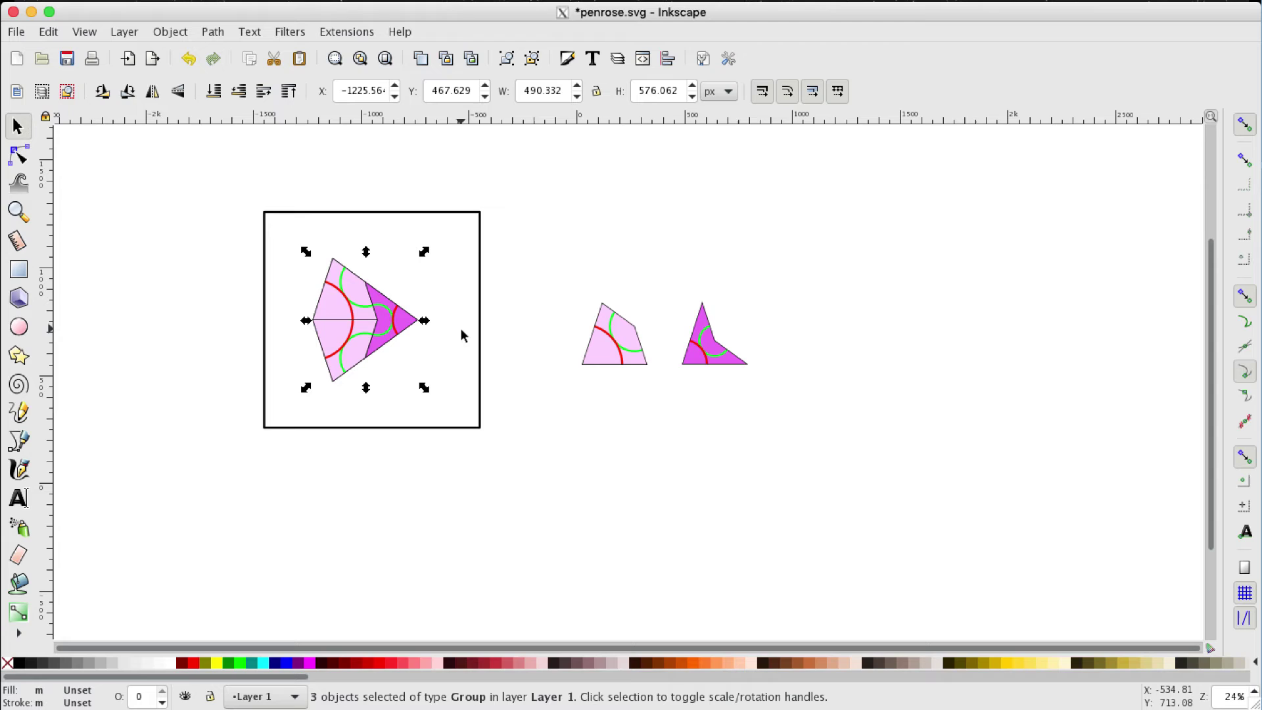
click(379, 303)
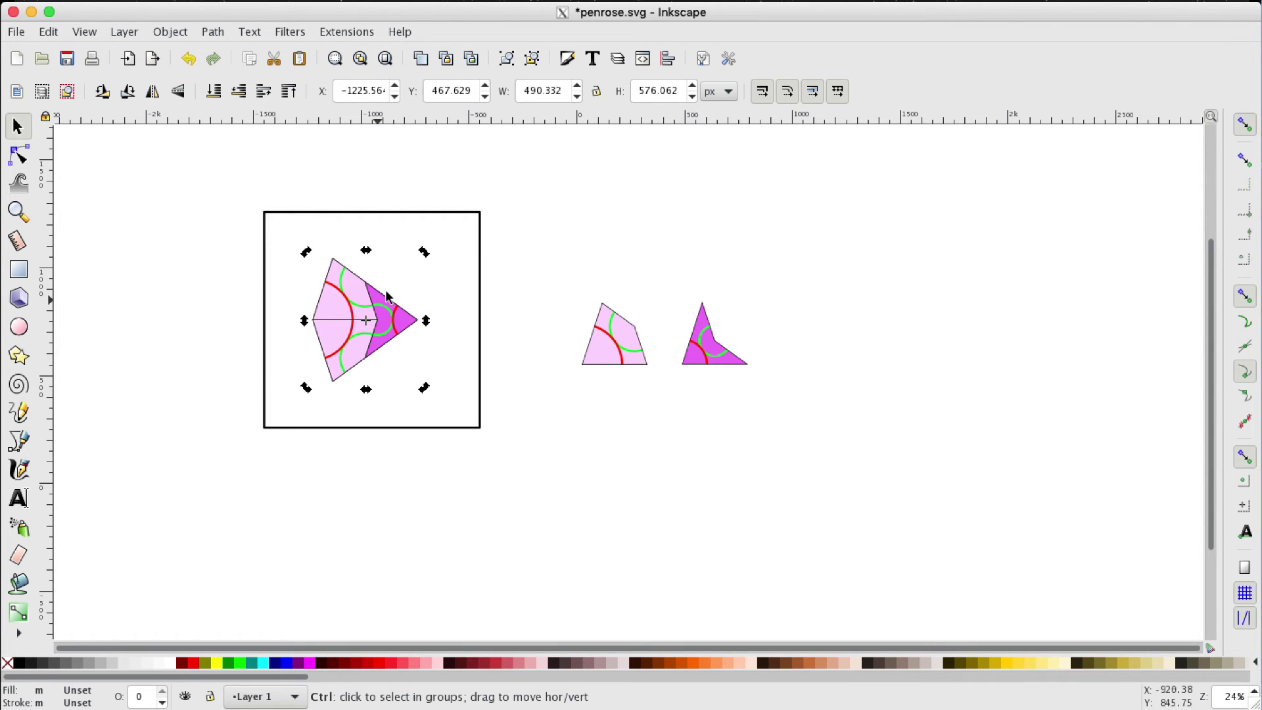
drag(420, 248, 445, 340)
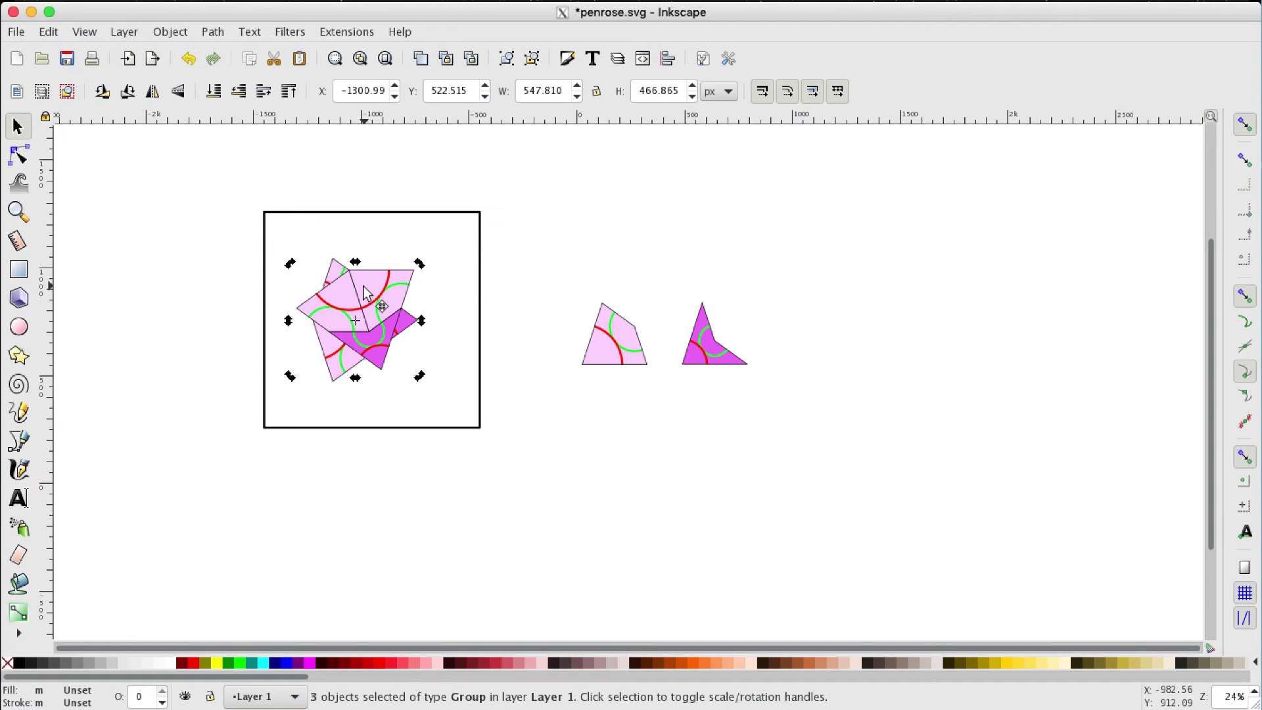
drag(384, 299, 403, 235)
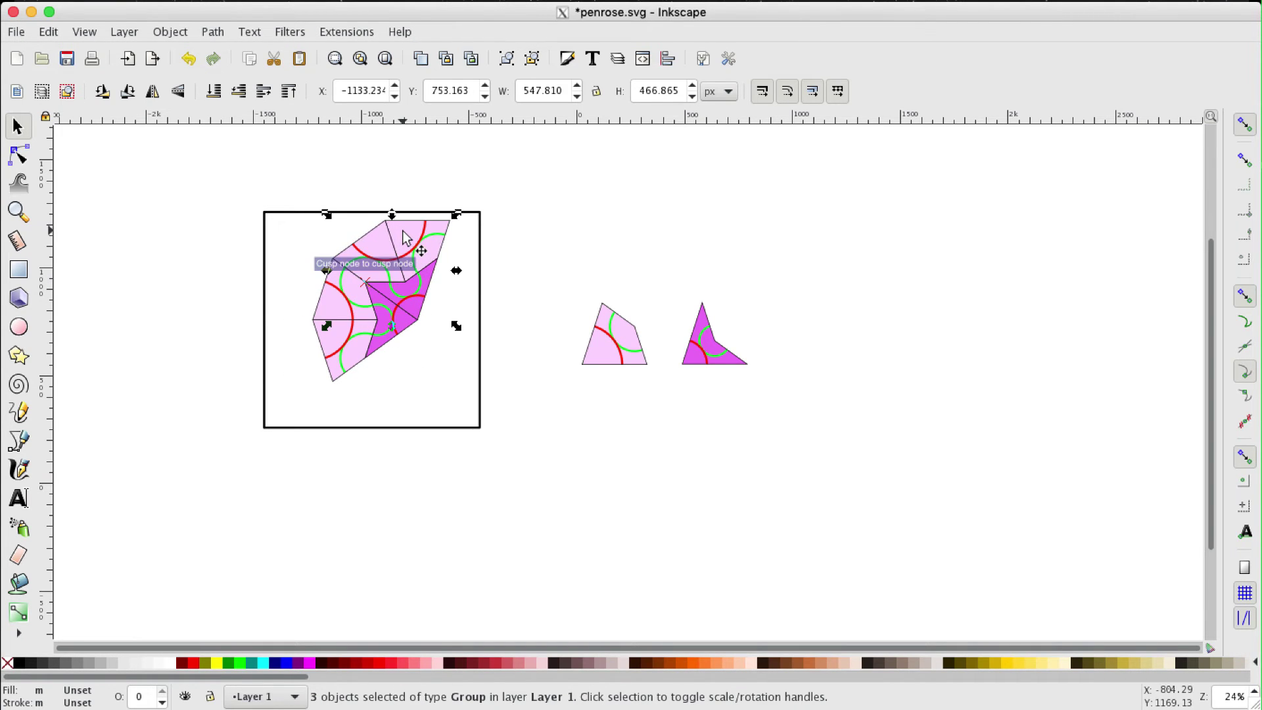
click(438, 362)
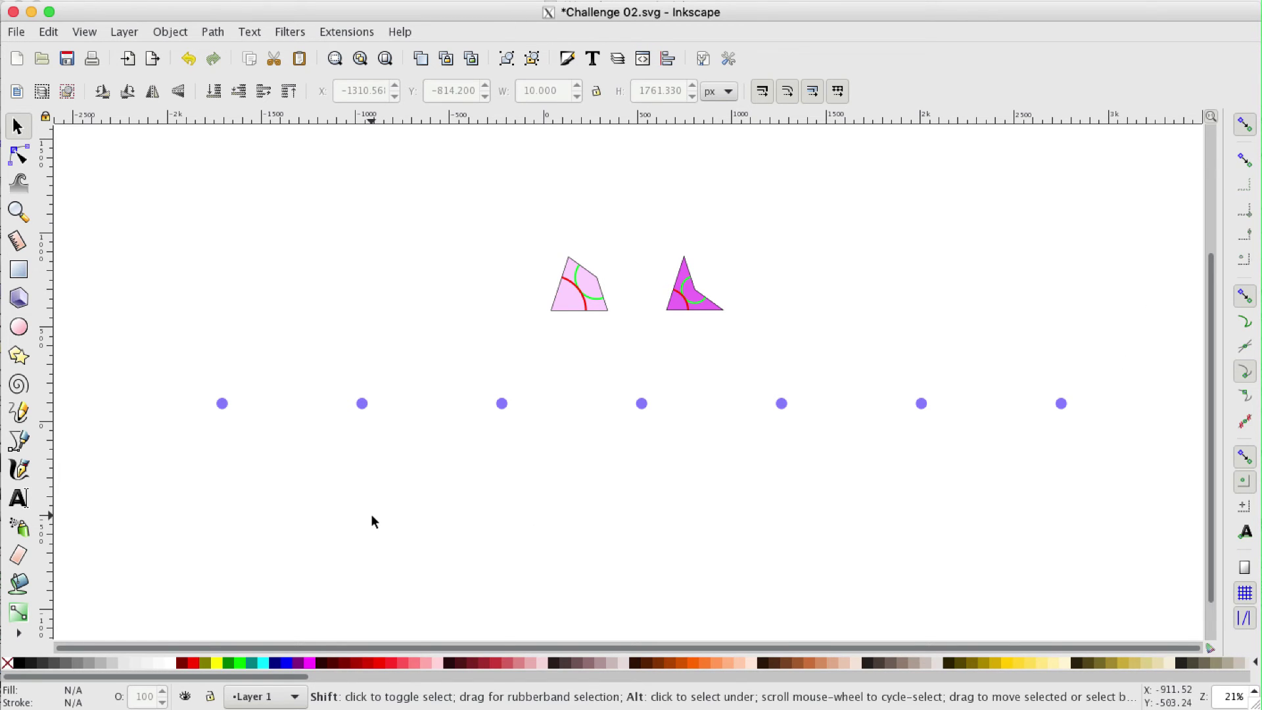
- Redo the dashed divider after the first dot and the braces labelled 1, 1, 2, 3
key(ctrl+shift+z)
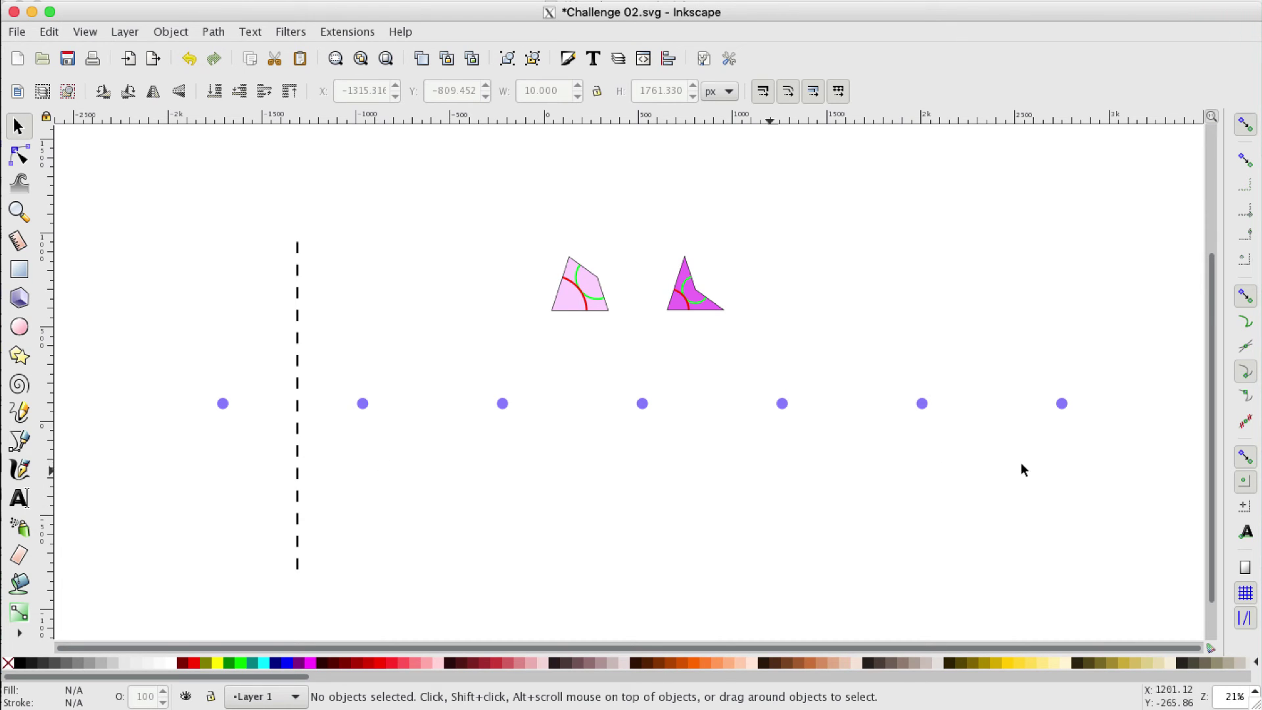
key(shift)
key(ctrl+shift+z)
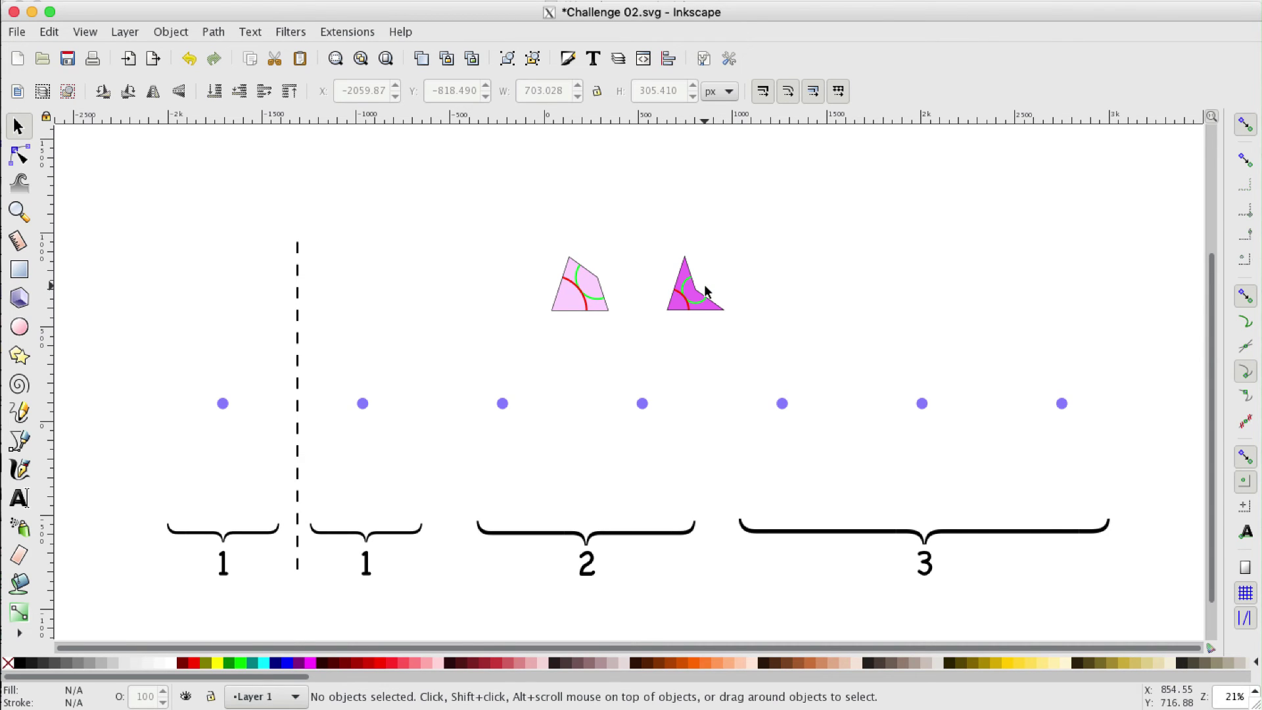
- Redo the dart's corner labels 1, 2, 3 and the rotated dart copy on the second dot
key(ctrl+shift+z)
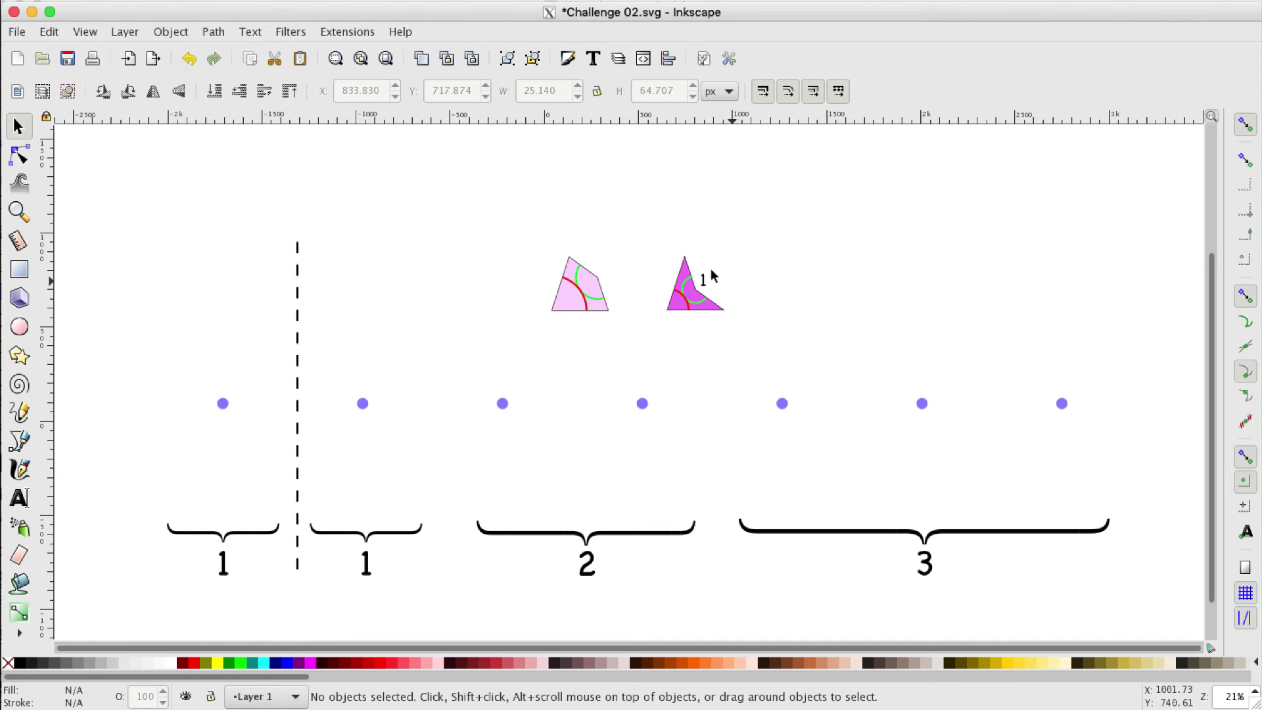
key(ctrl+shift+z)
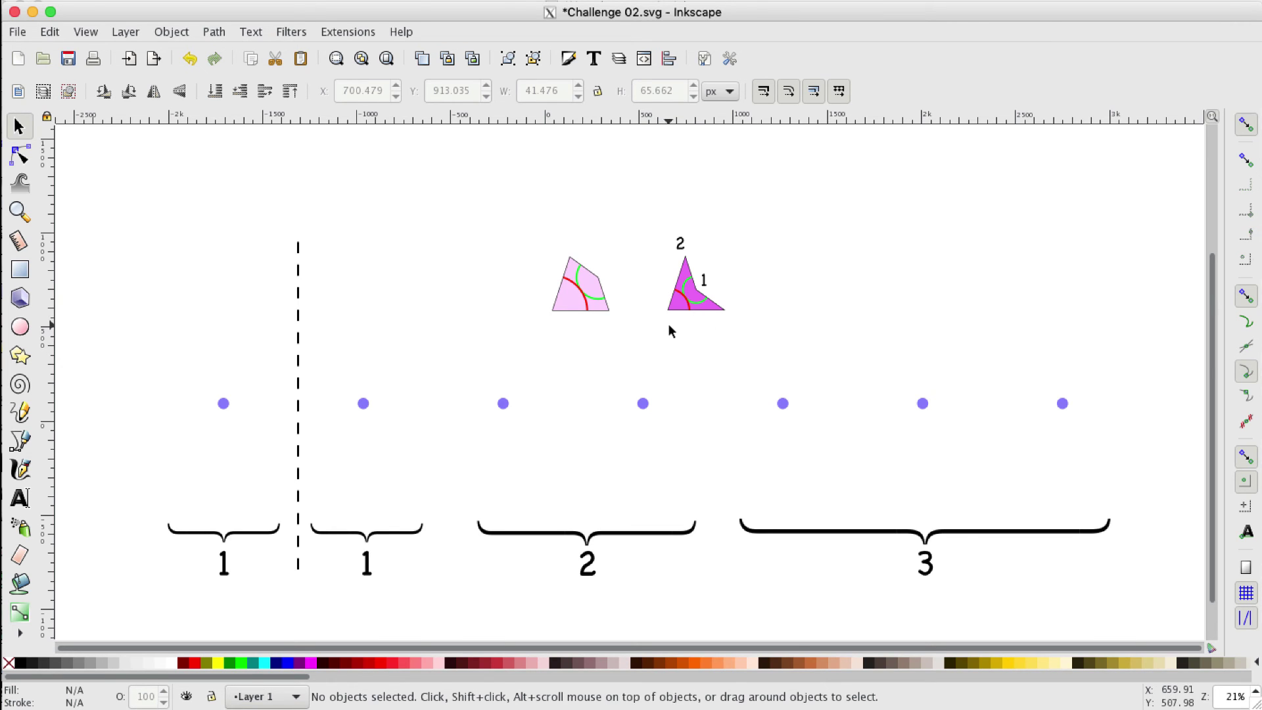
key(ctrl+shift+z)
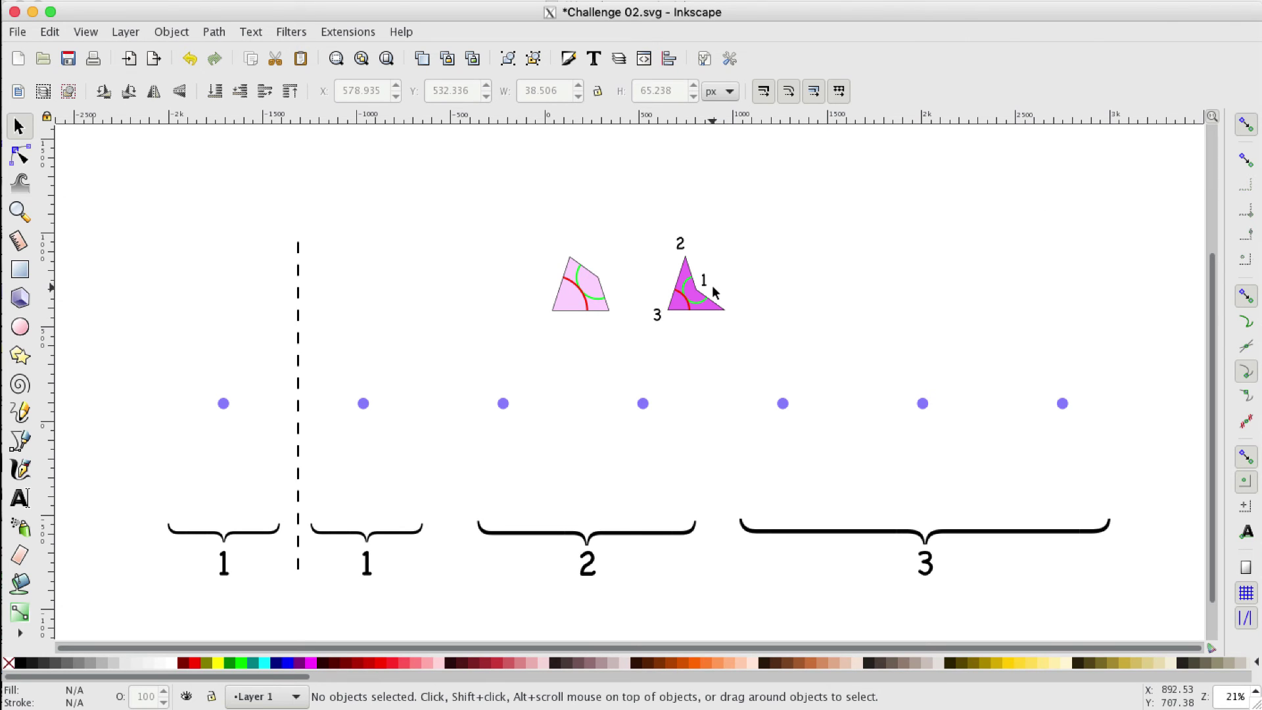
key(ctrl+shift+z)
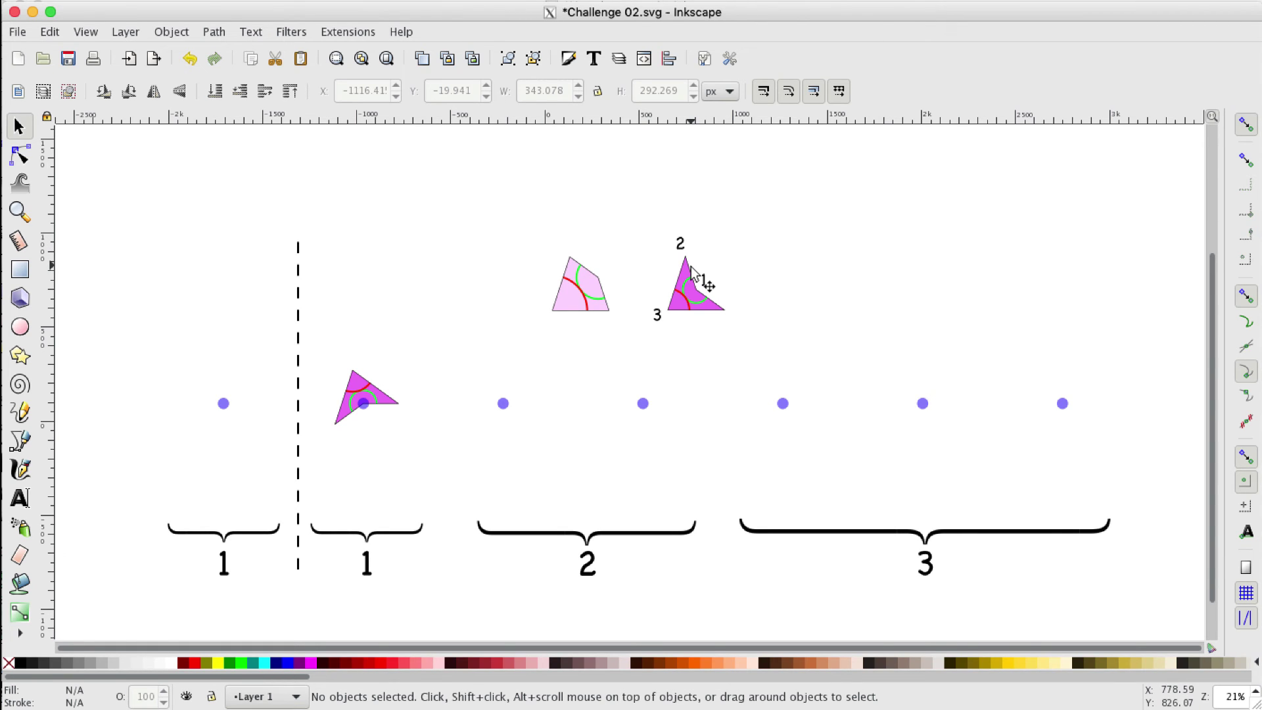
- Redo the dart copies on dots three to seven, building up to a five-dart star on the last dot
key(ctrl+shift+z)
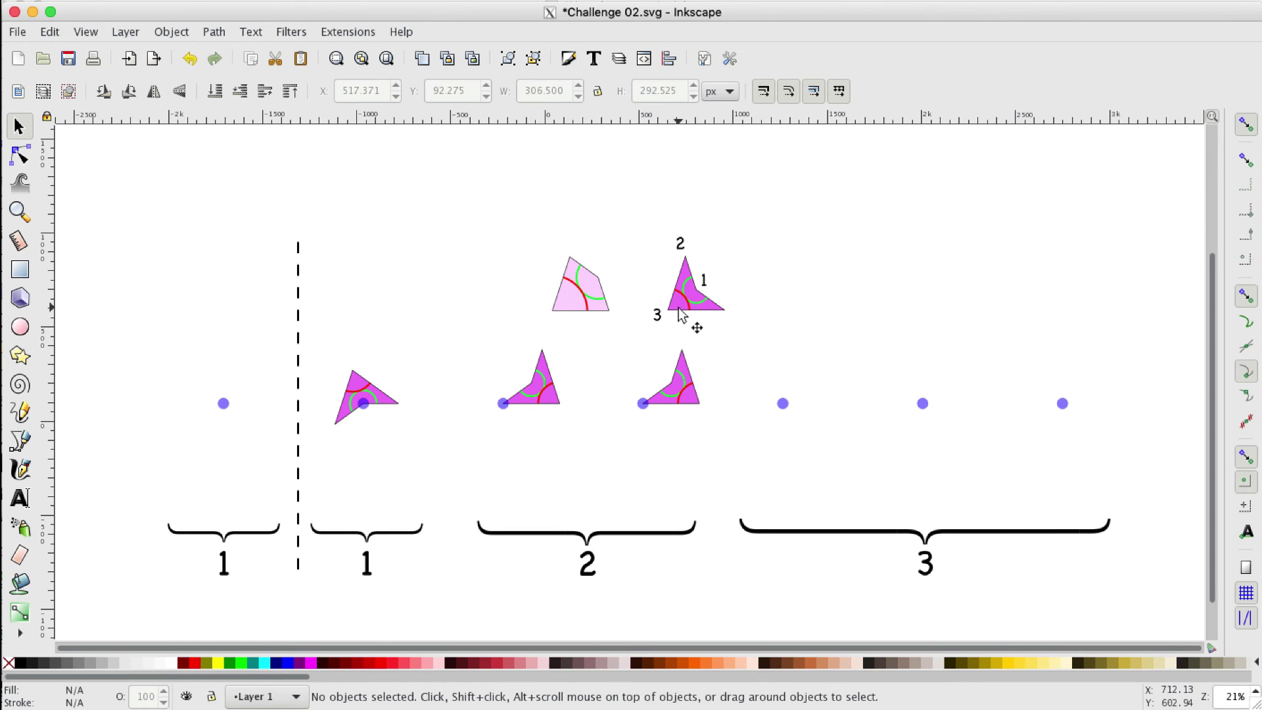
key(shift)
key(ctrl+shift+z)
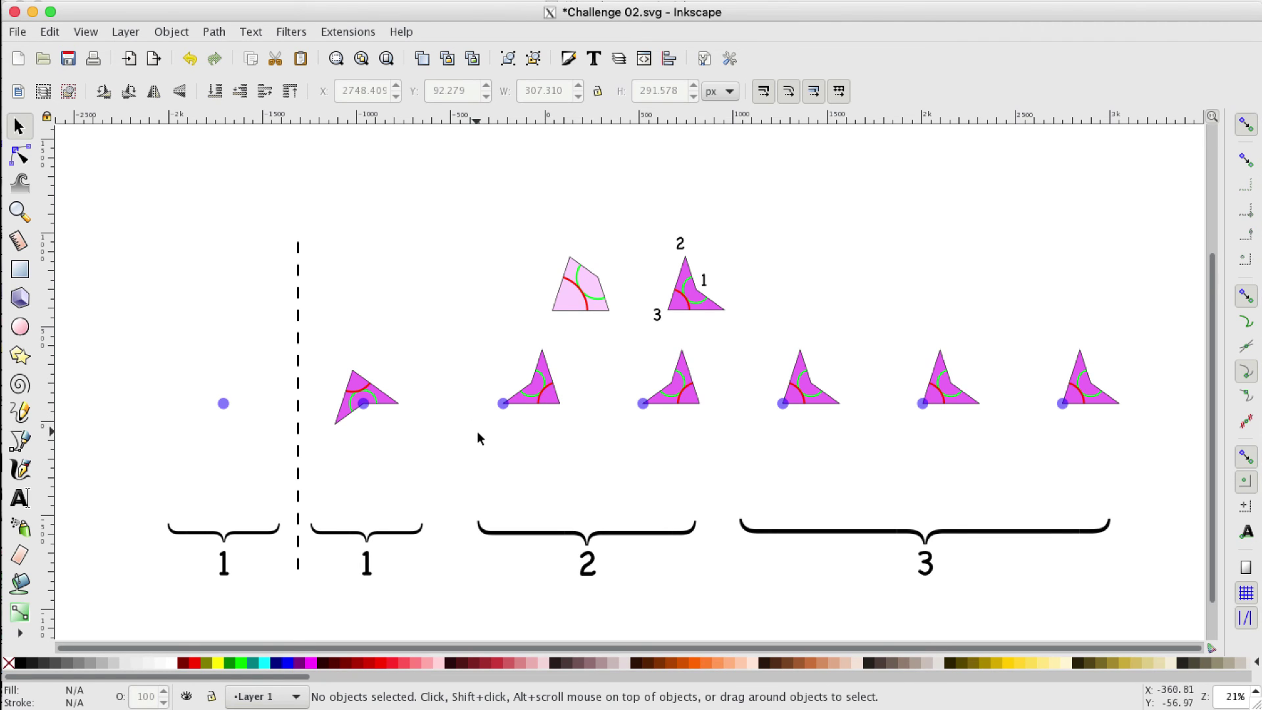
key(ctrl+shift+z)
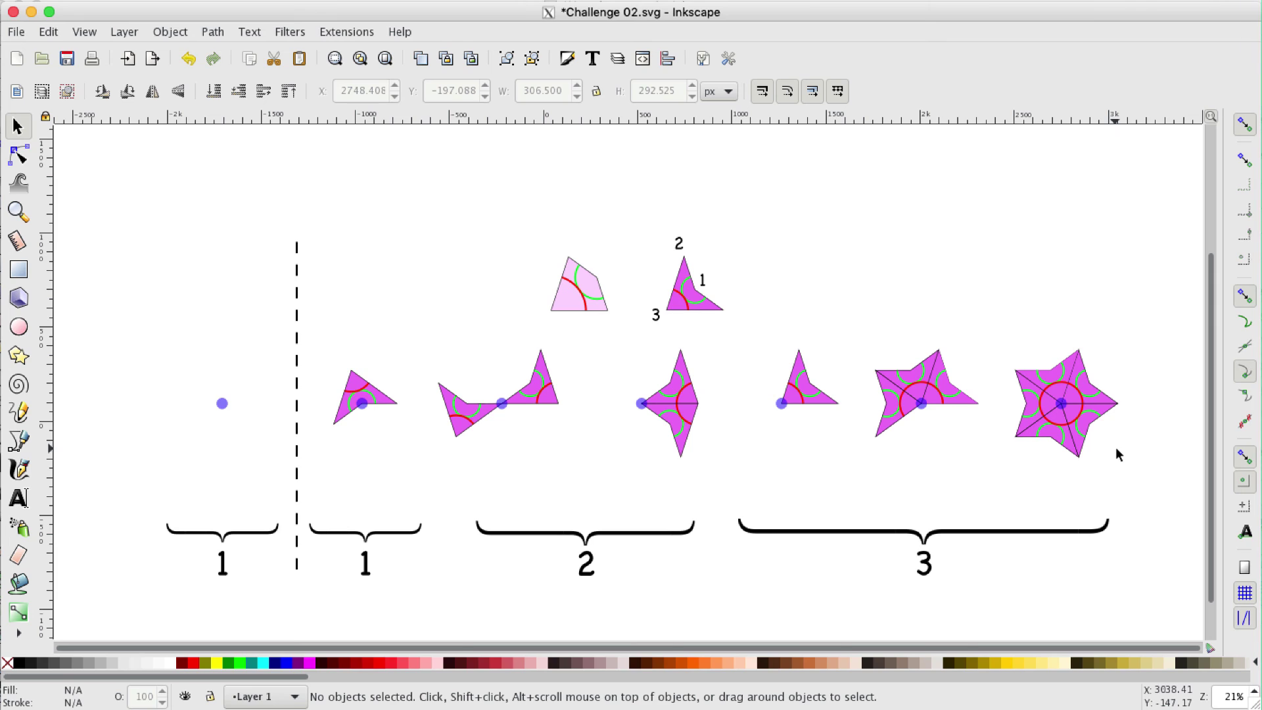
- Redo the 'Star' text label above the five-dart figure
key(ctrl+shift+z)
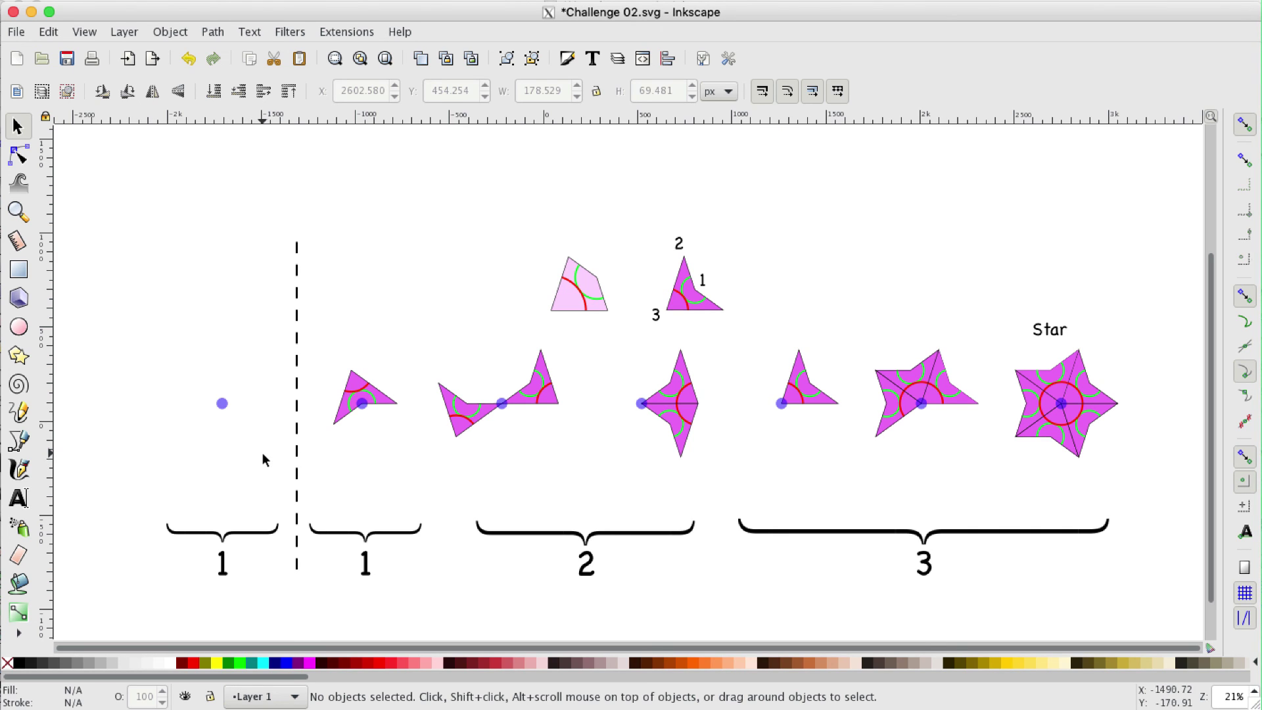
- Restore the pink decagon and kite figures at dots one to three, labelled Sun, Ace and Jack
key(ctrl+z)
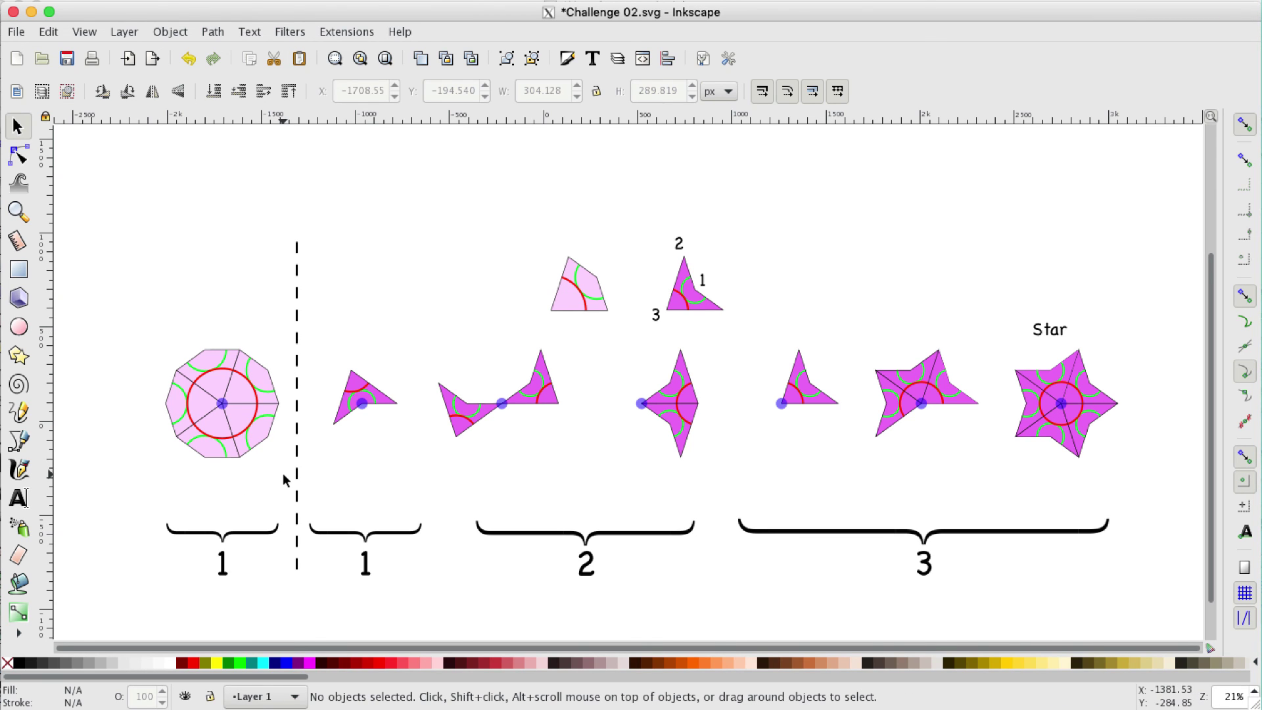
key(ctrl+z)
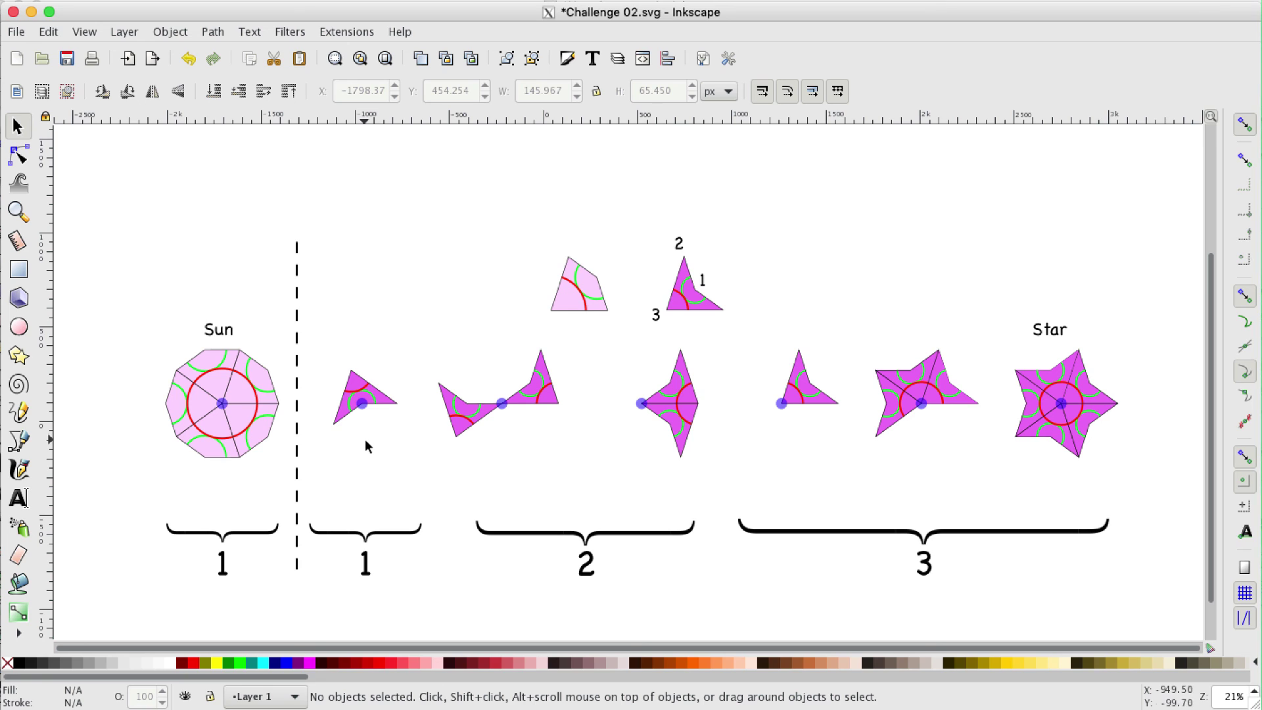
key(ctrl+z)
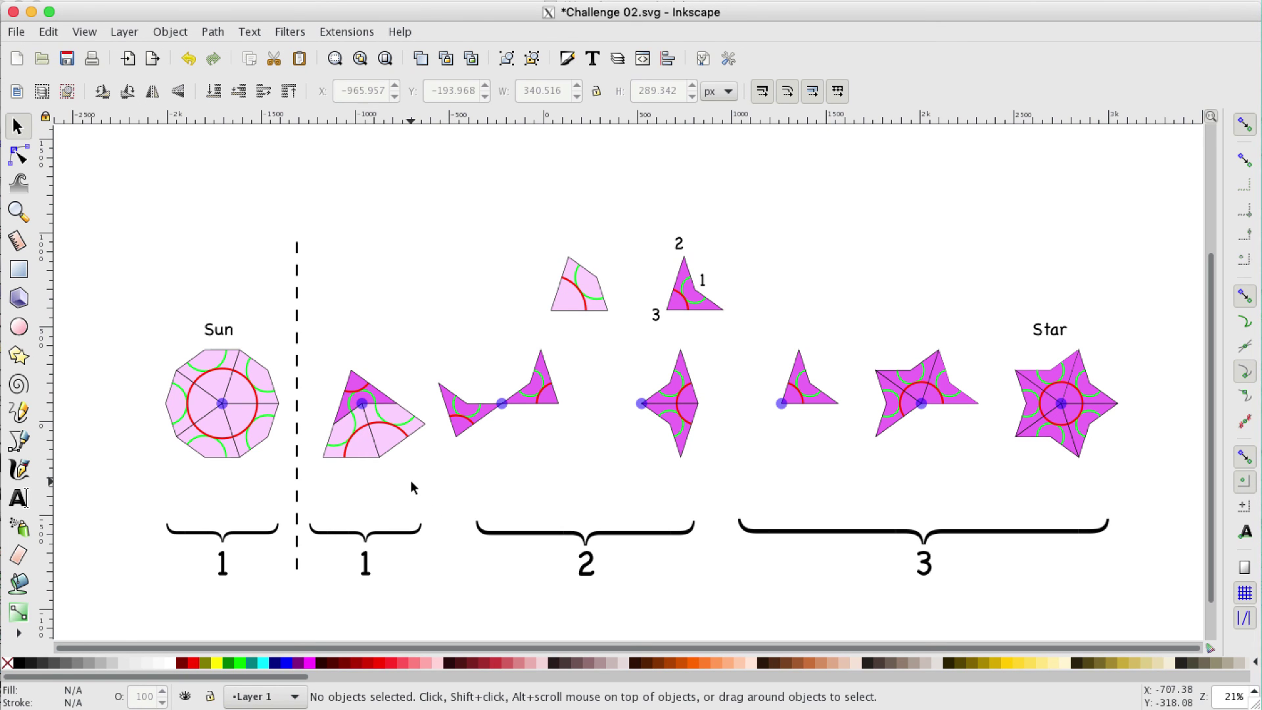
key(ctrl+z)
key(t)
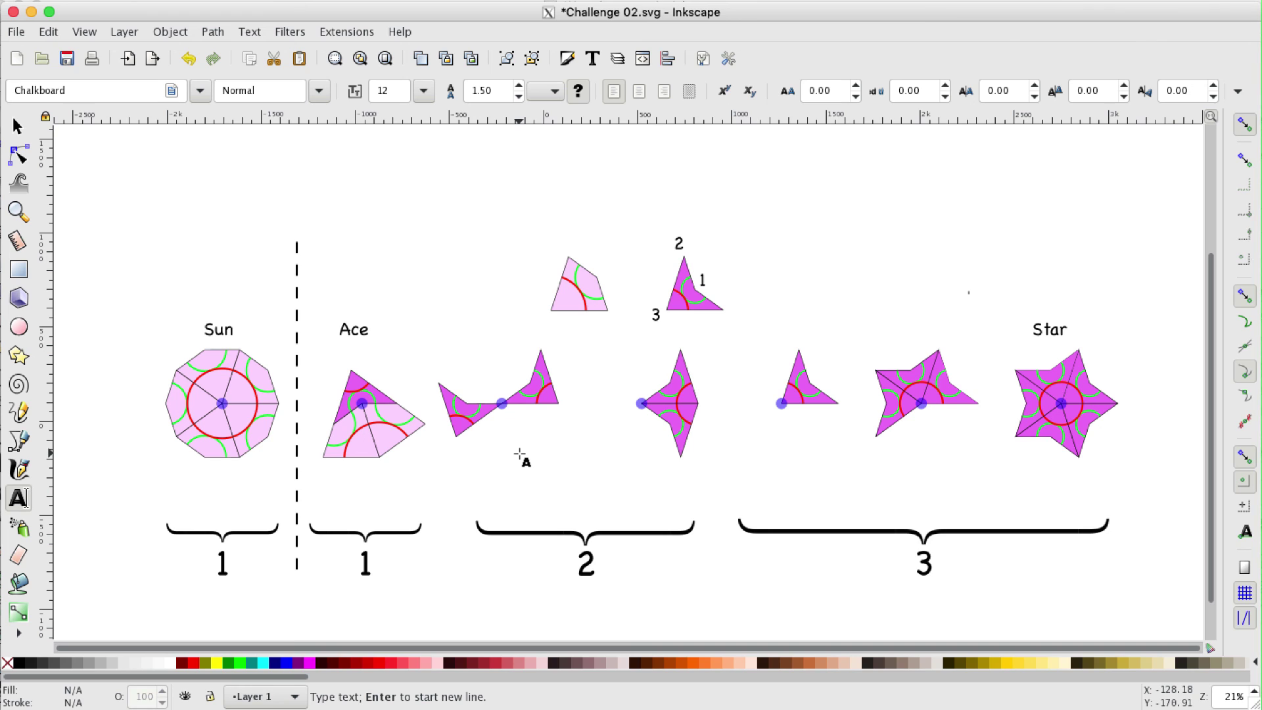
key(ctrl+z)
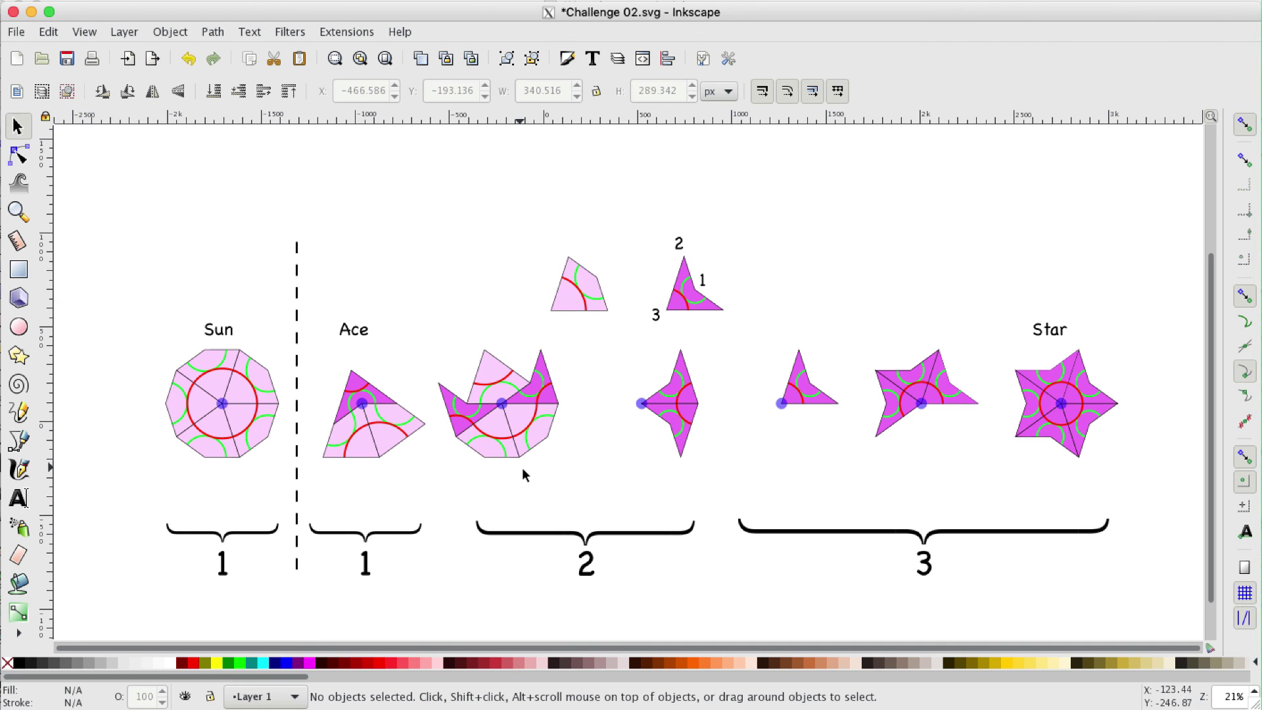
key(ctrl+z)
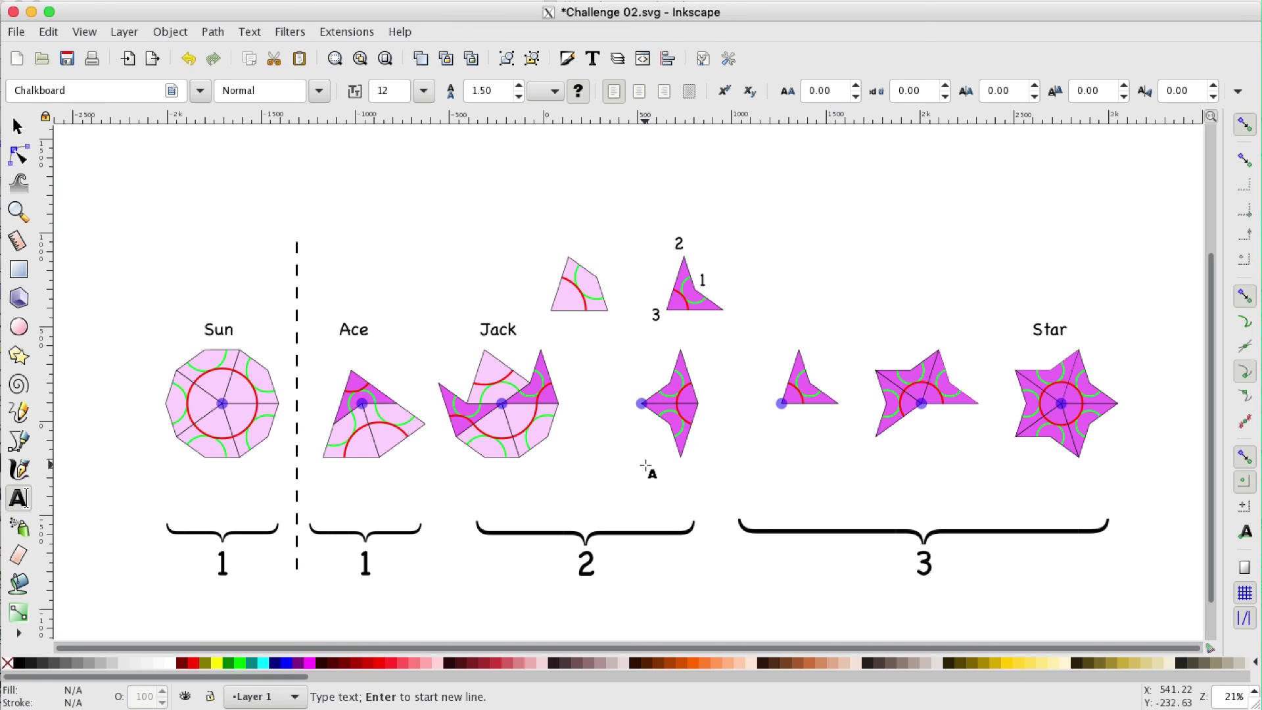
- Add kites at dots four to six, labelling the fourth Deuce and the fifth Queen
key(ctrl+z)
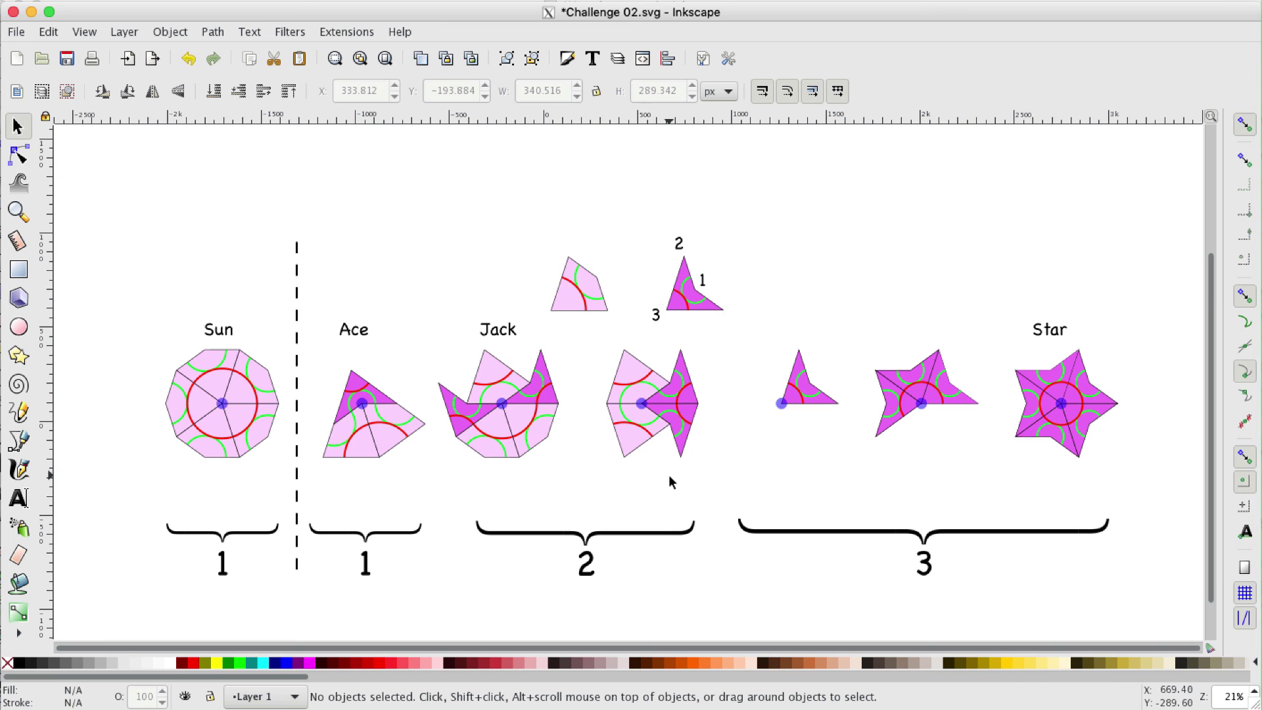
key(ctrl+shift+z)
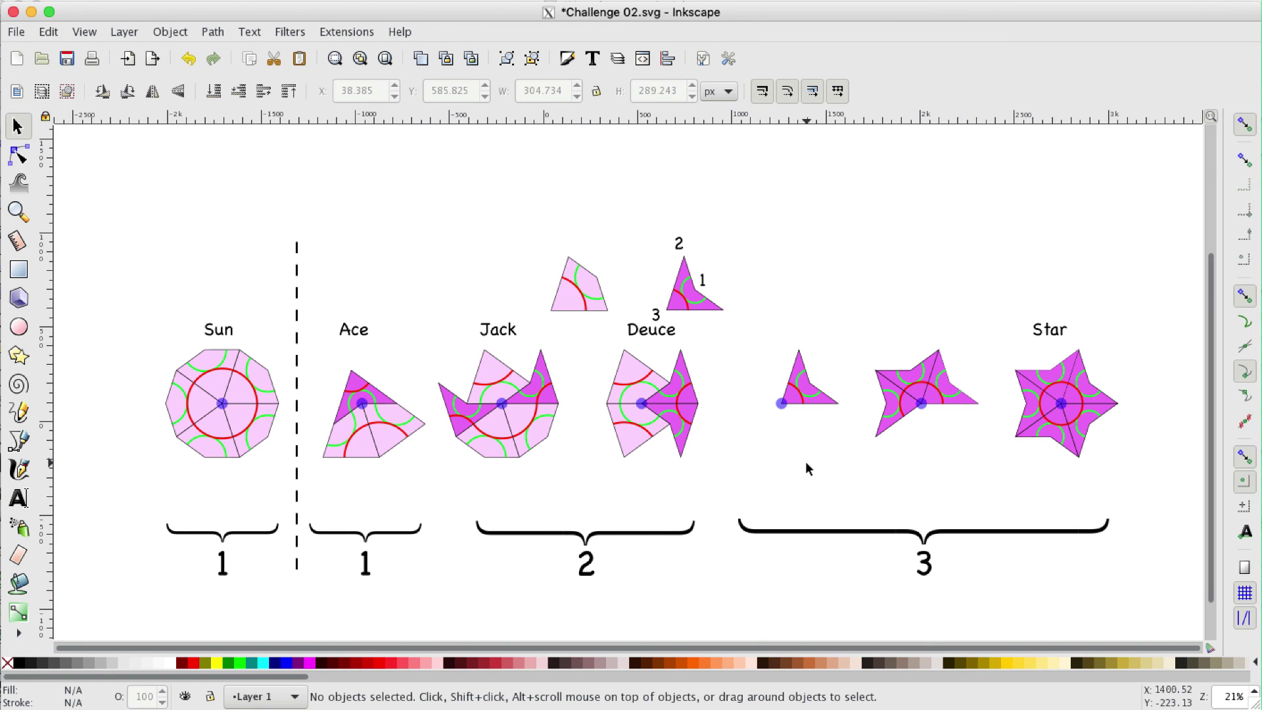
key(ctrl+shift+z)
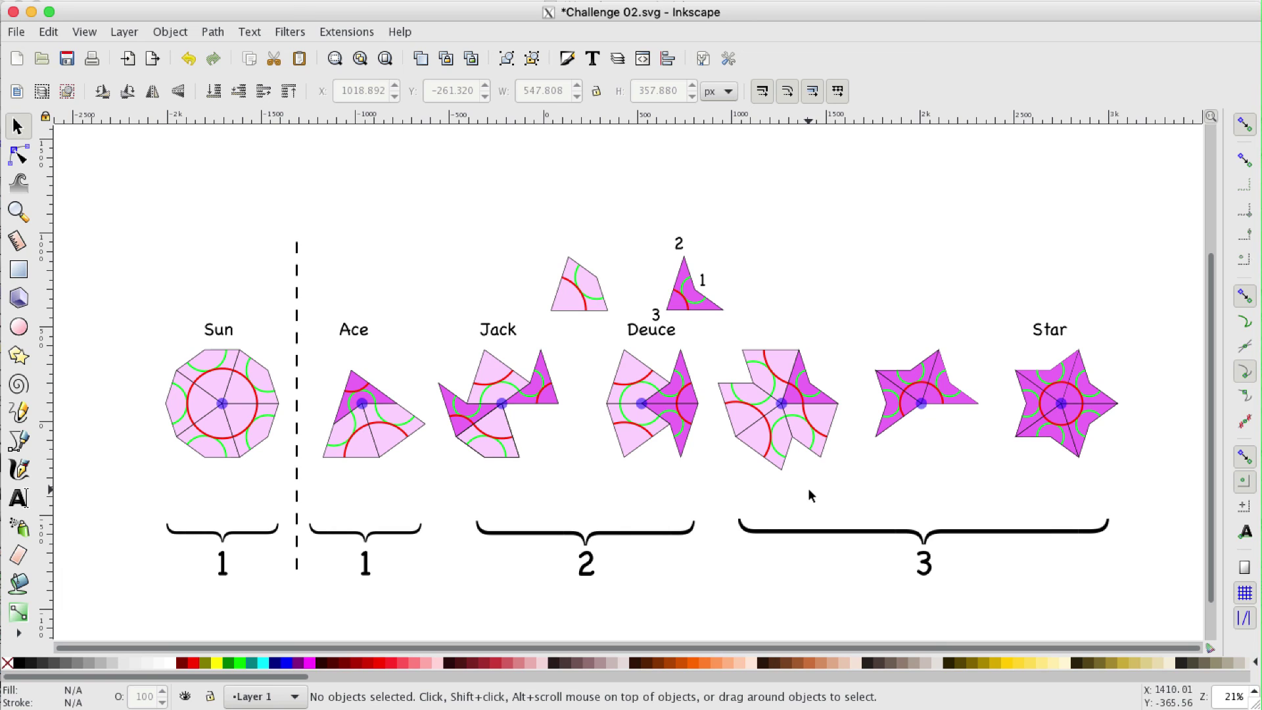
key(ctrl+shift+z)
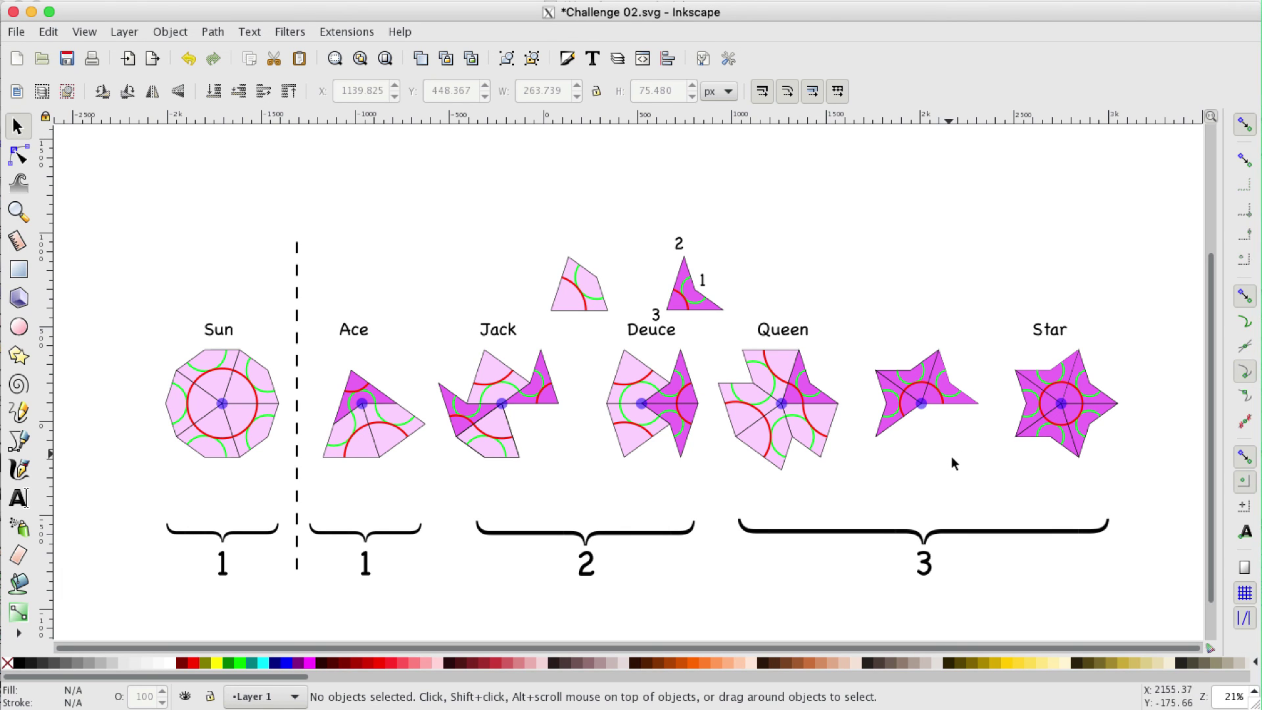
key(ctrl+shift+z)
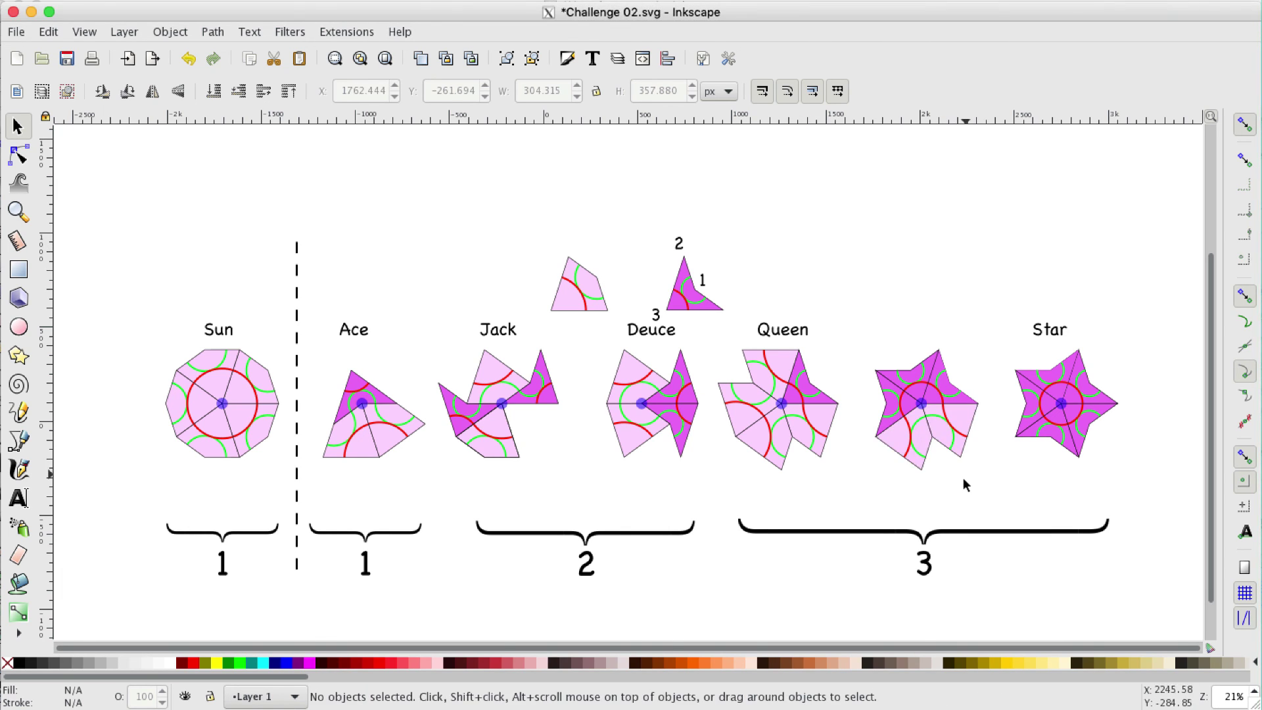
key(ctrl+shift+z)
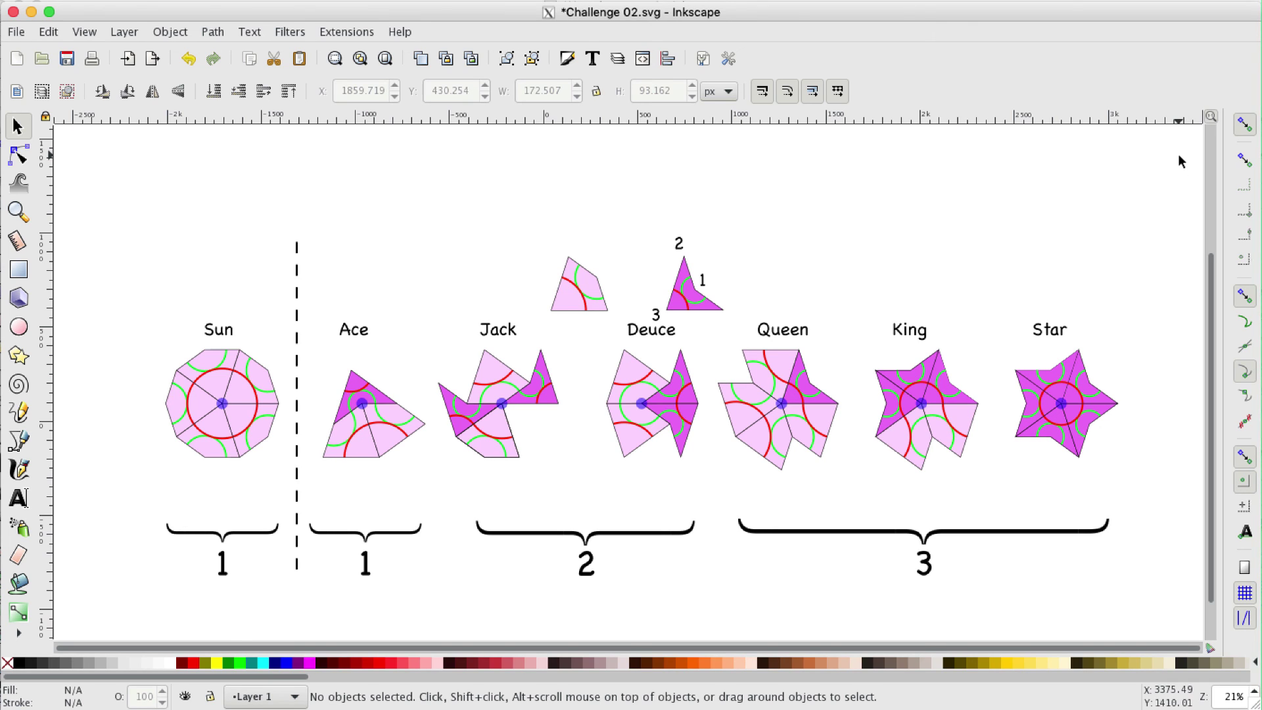